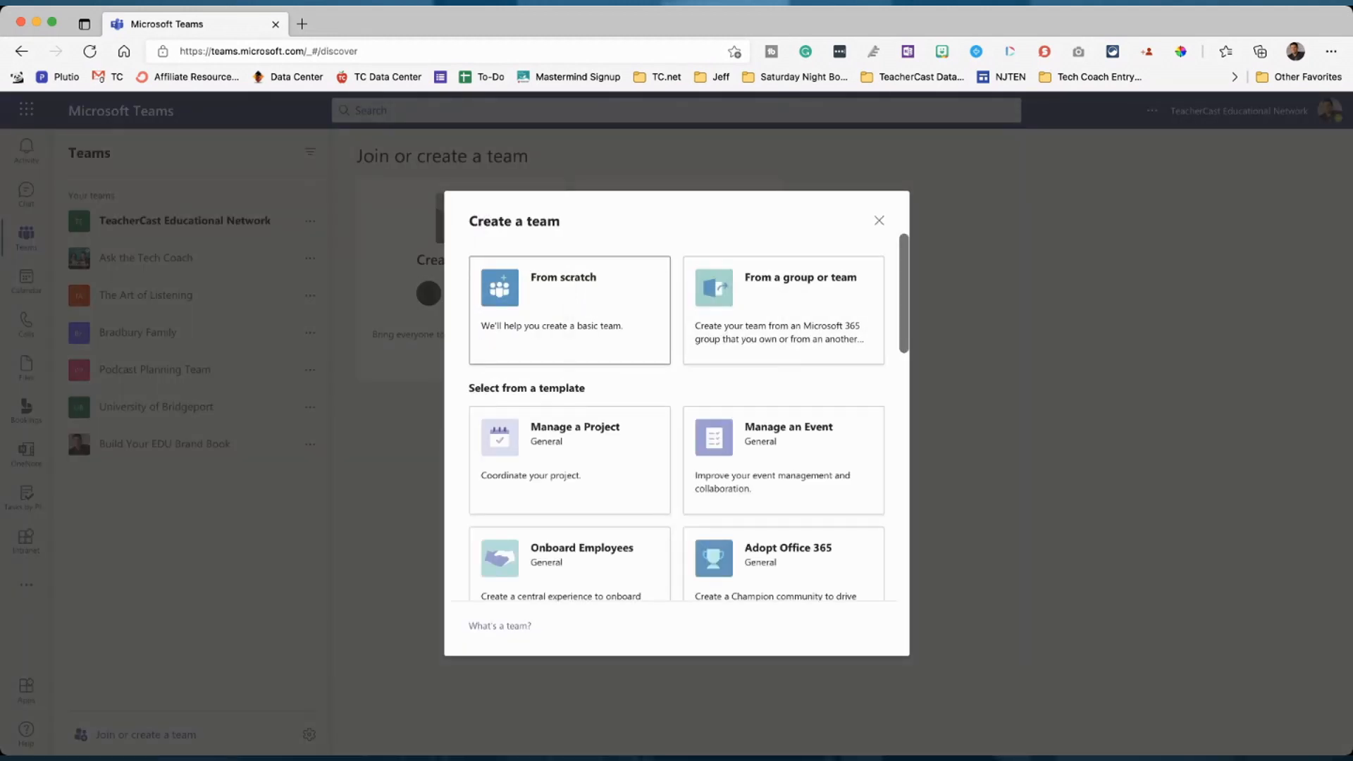
- Start a new team from scratch and make it an Org-wide team
scroll(782, 493, "down", 3)
scroll(676, 423, "down", 3)
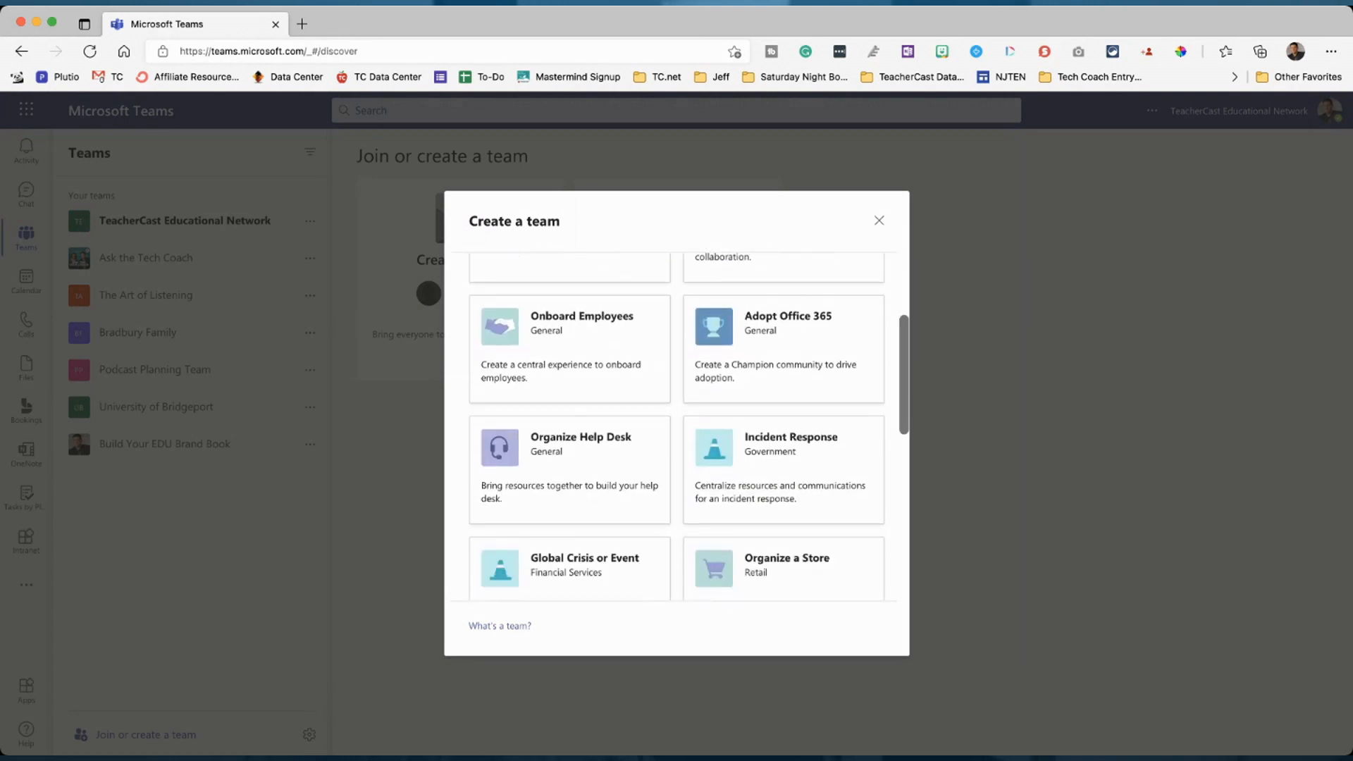
scroll(676, 422, "up", 6)
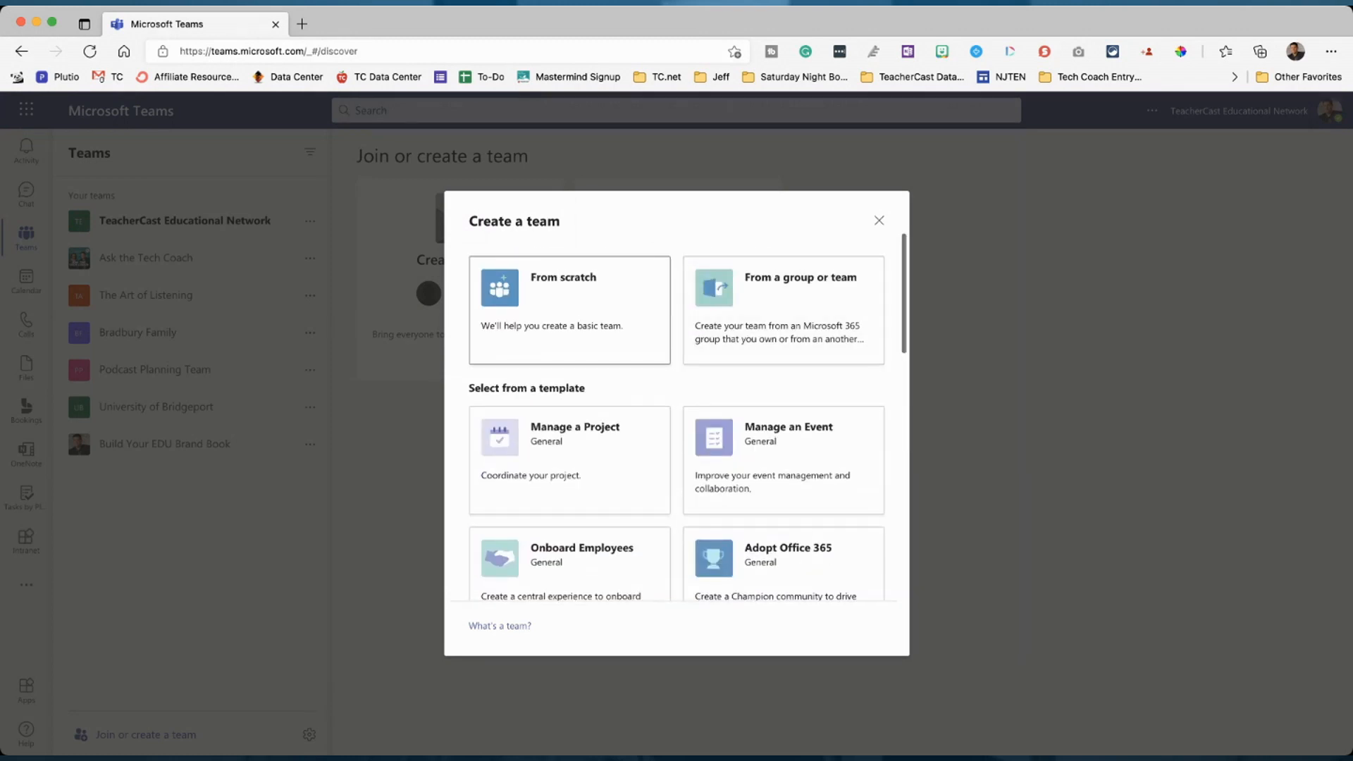
left_click(570, 299)
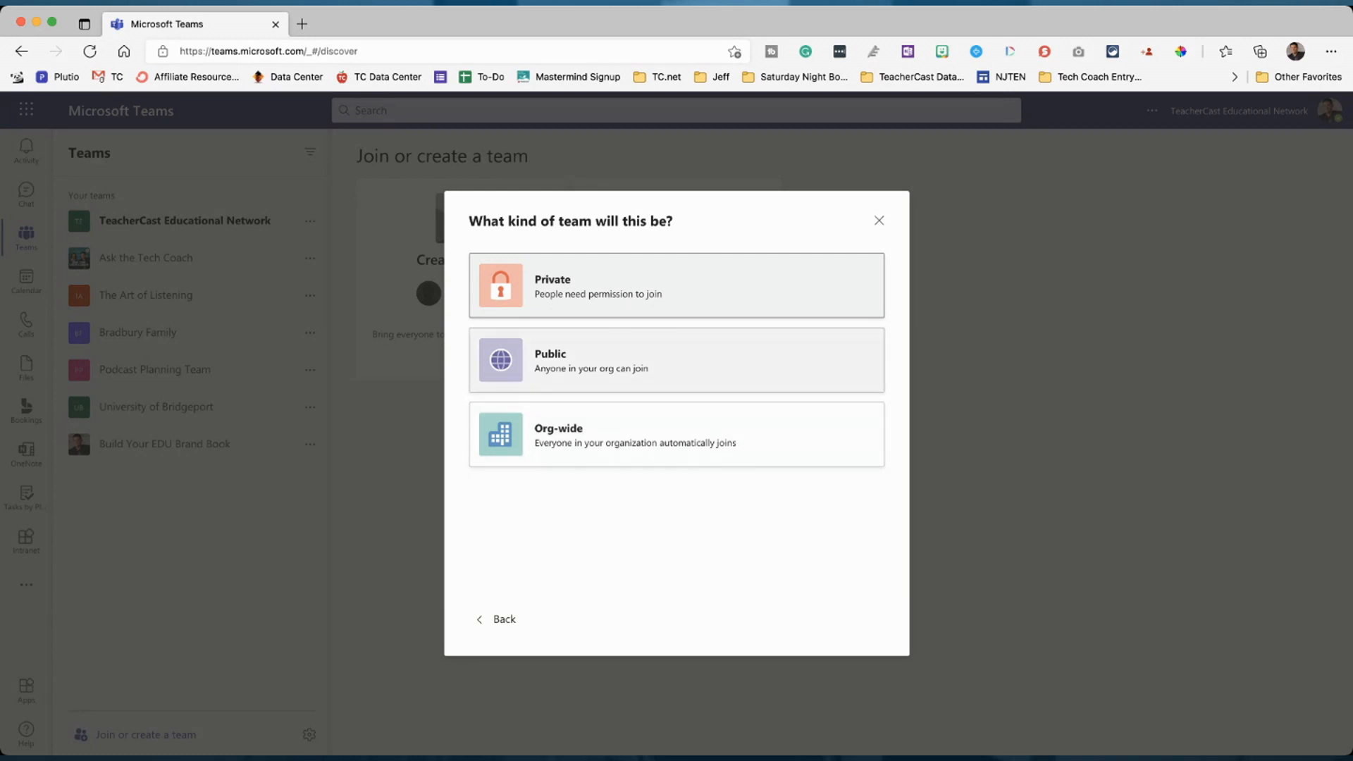
left_click(677, 434)
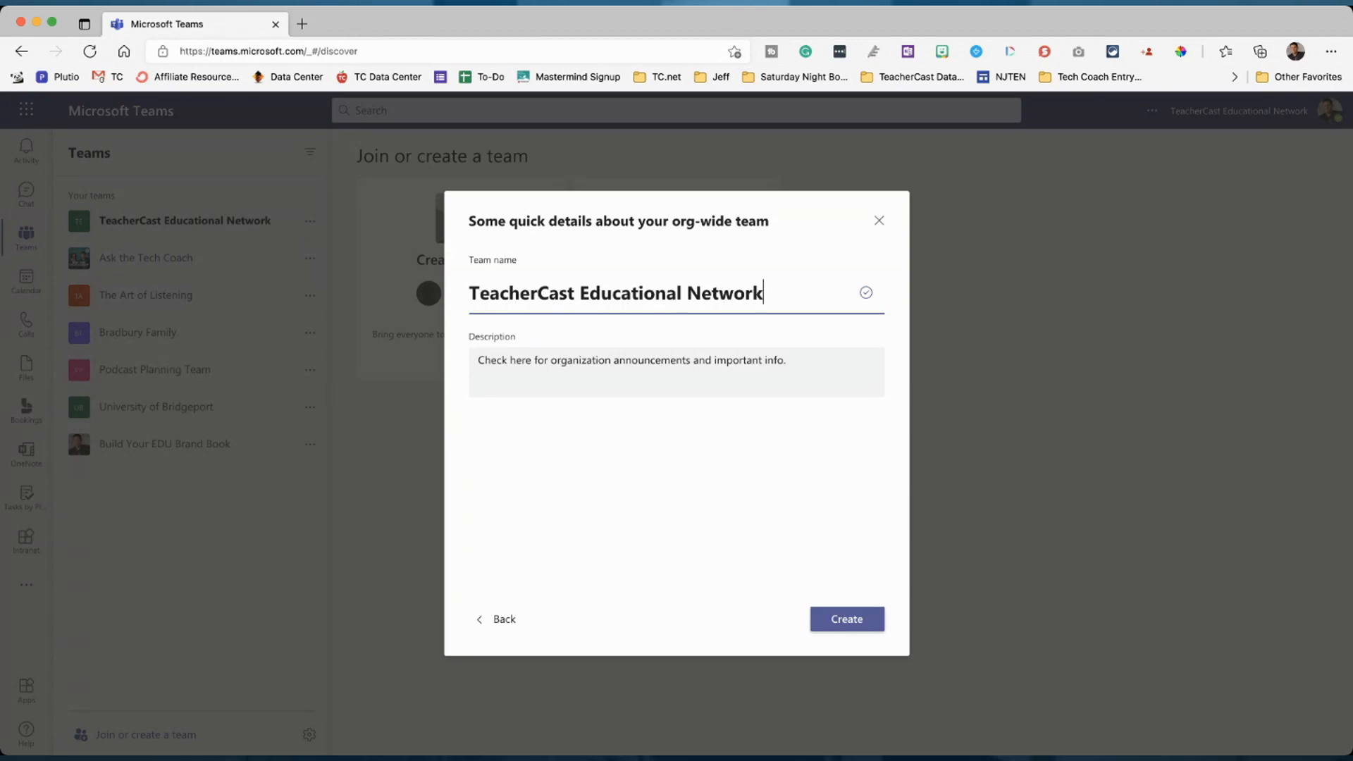
- Name the org-wide team "My Summer Family Plans" and create it
key("Left")
key("super+a")
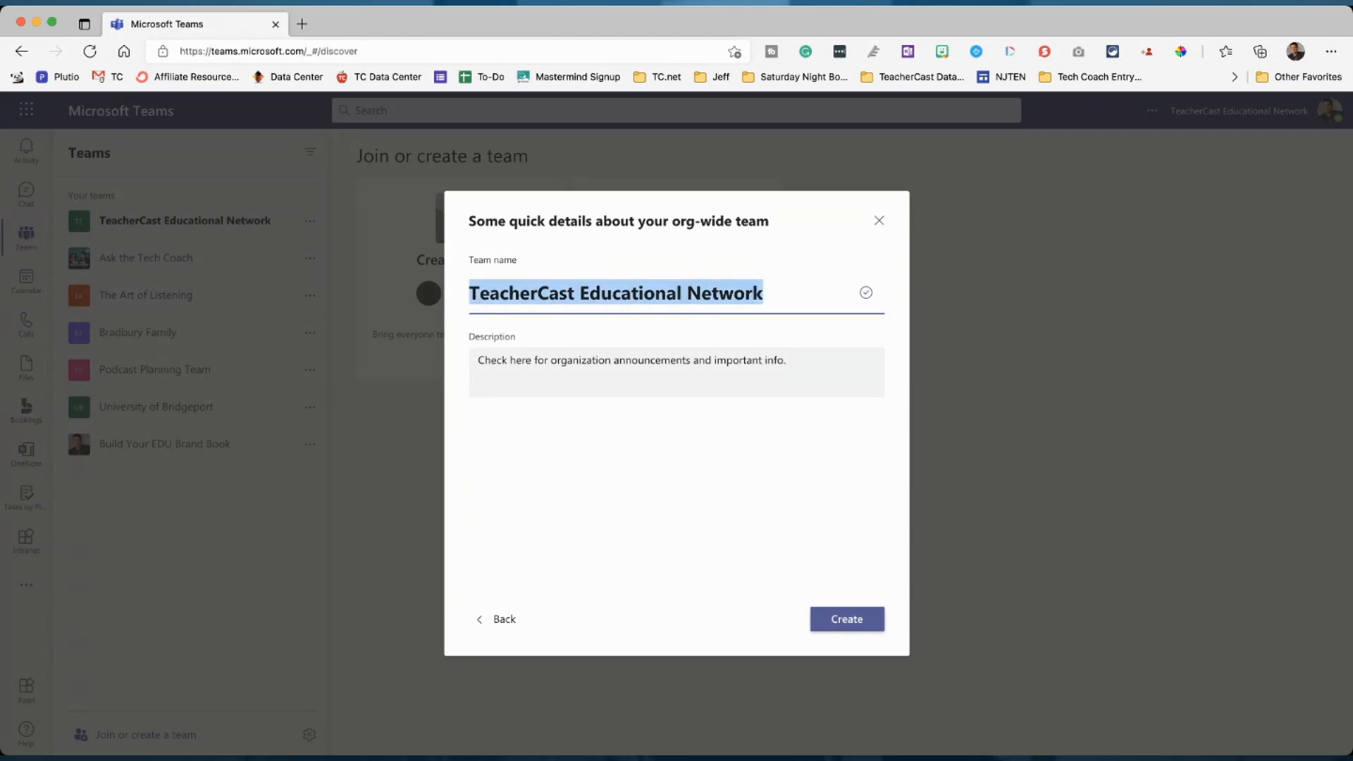
type("My Summer ")
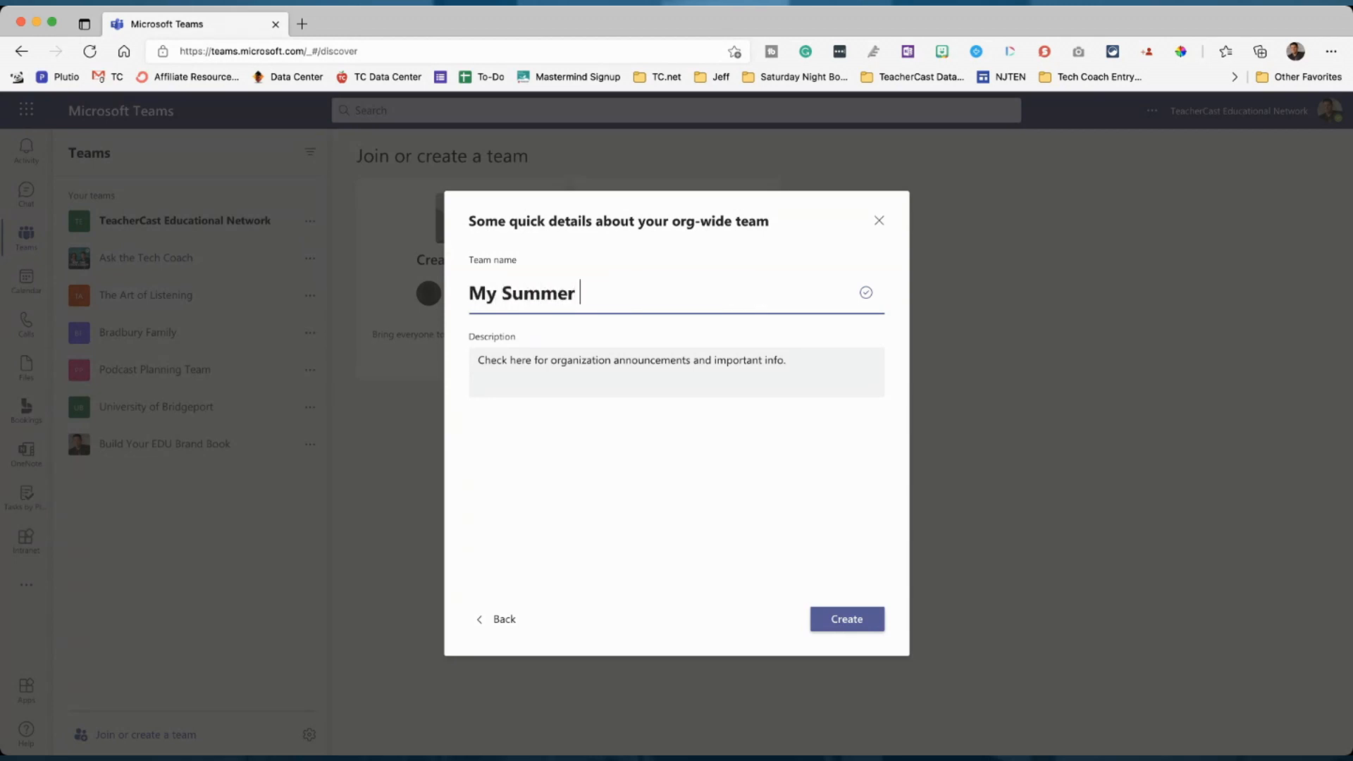
type("Family Plans")
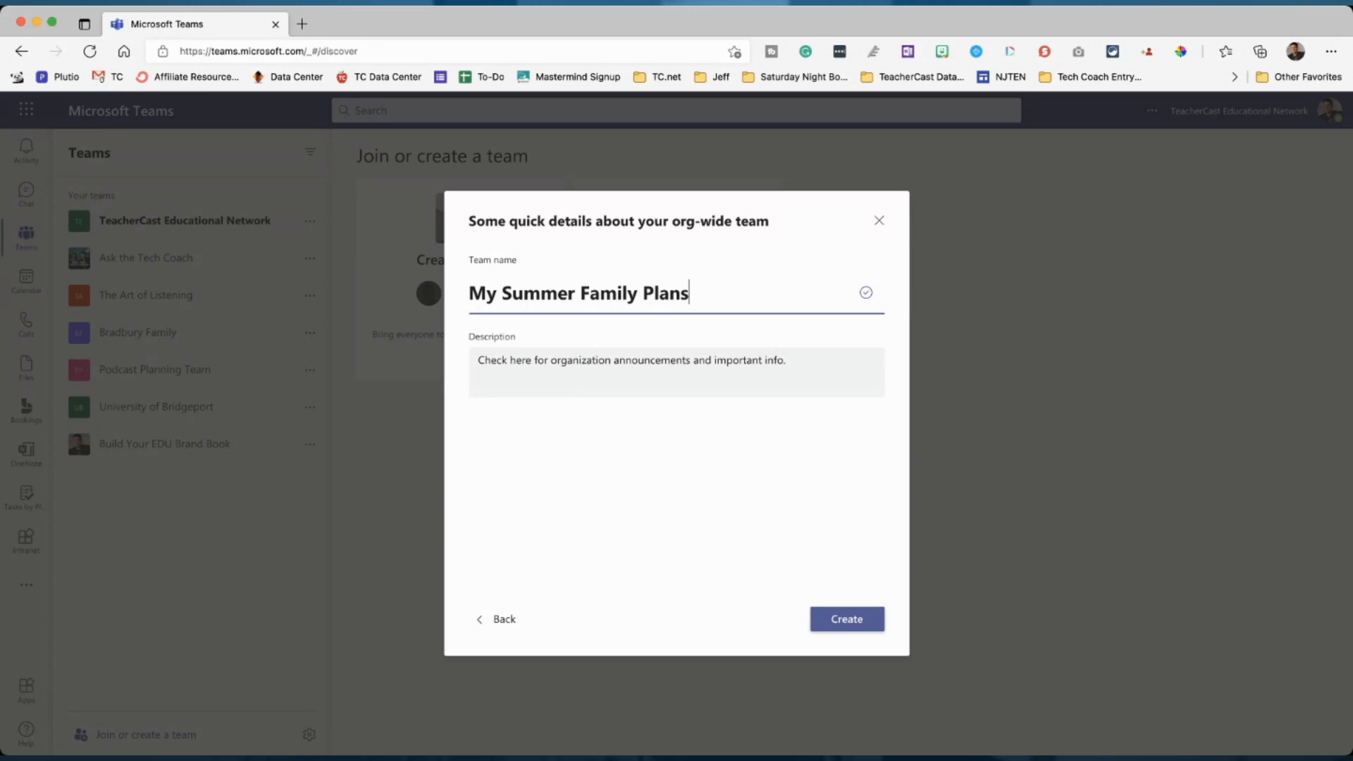
left_click(847, 619)
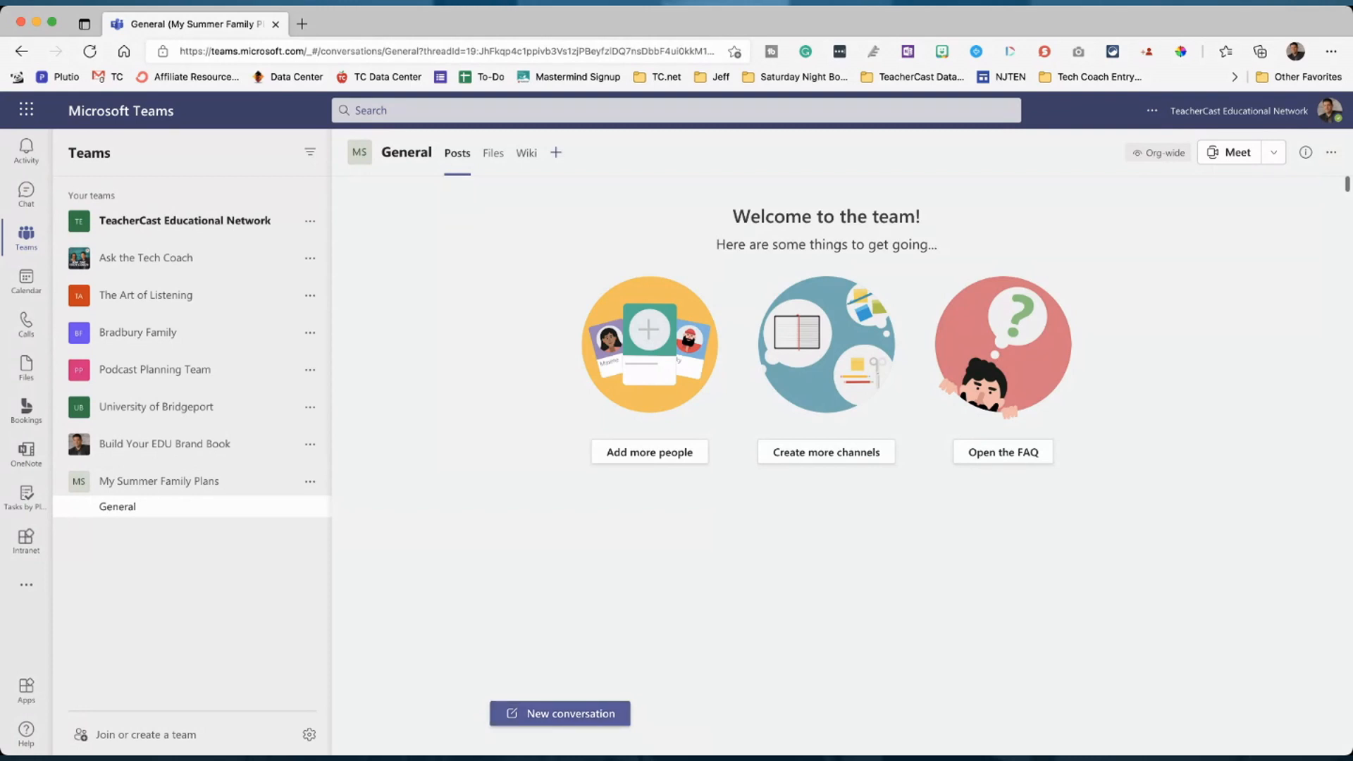
- Add a Tasks by Planner and To Do tab to the General channel, with a new plan named "Summer Activities"
left_click(556, 152)
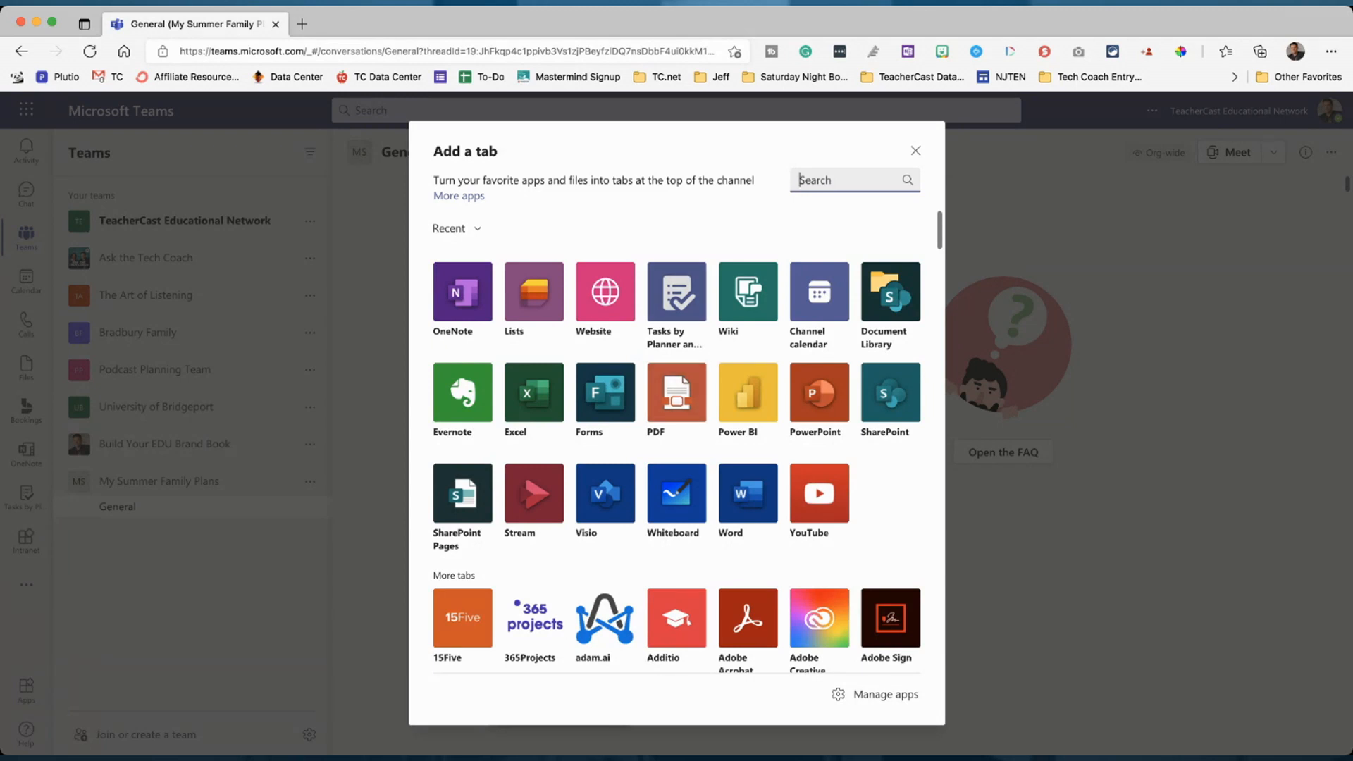
key("Escape")
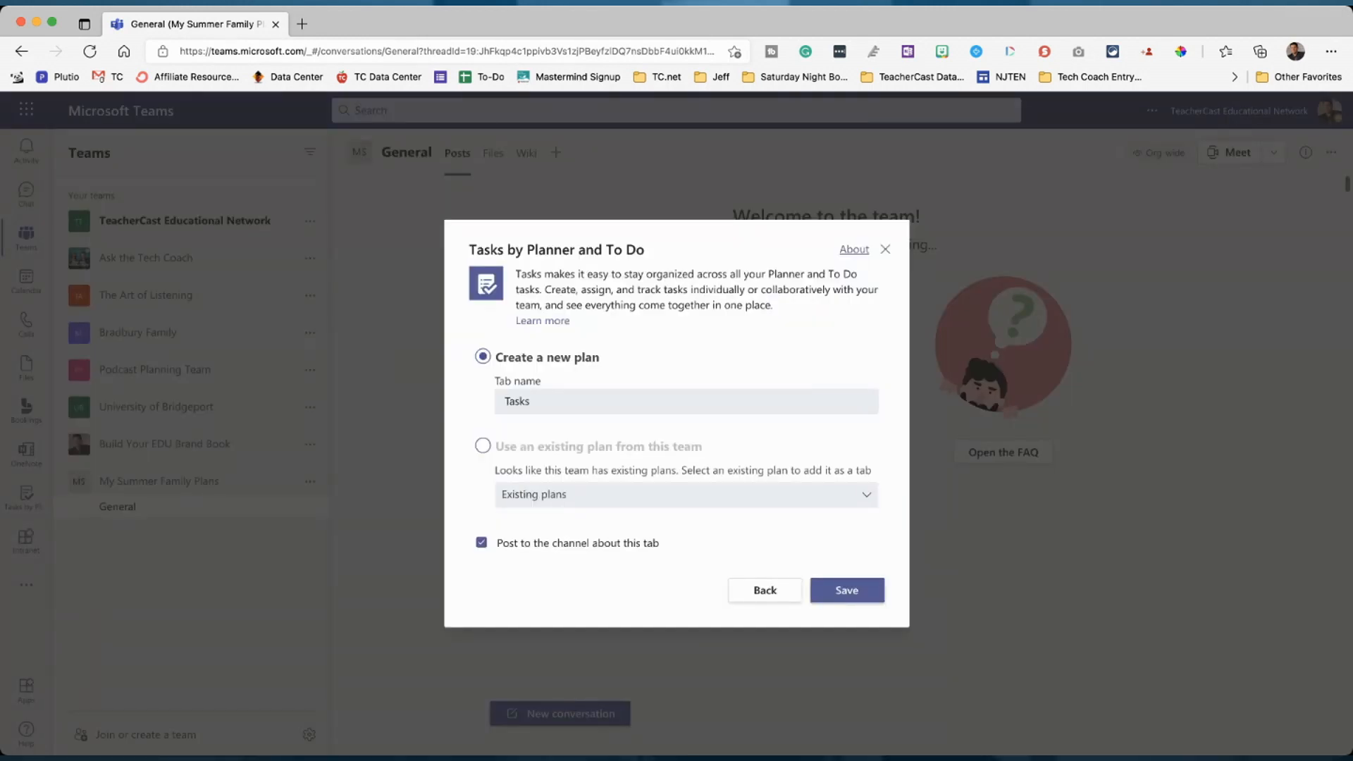
double_click(517, 401)
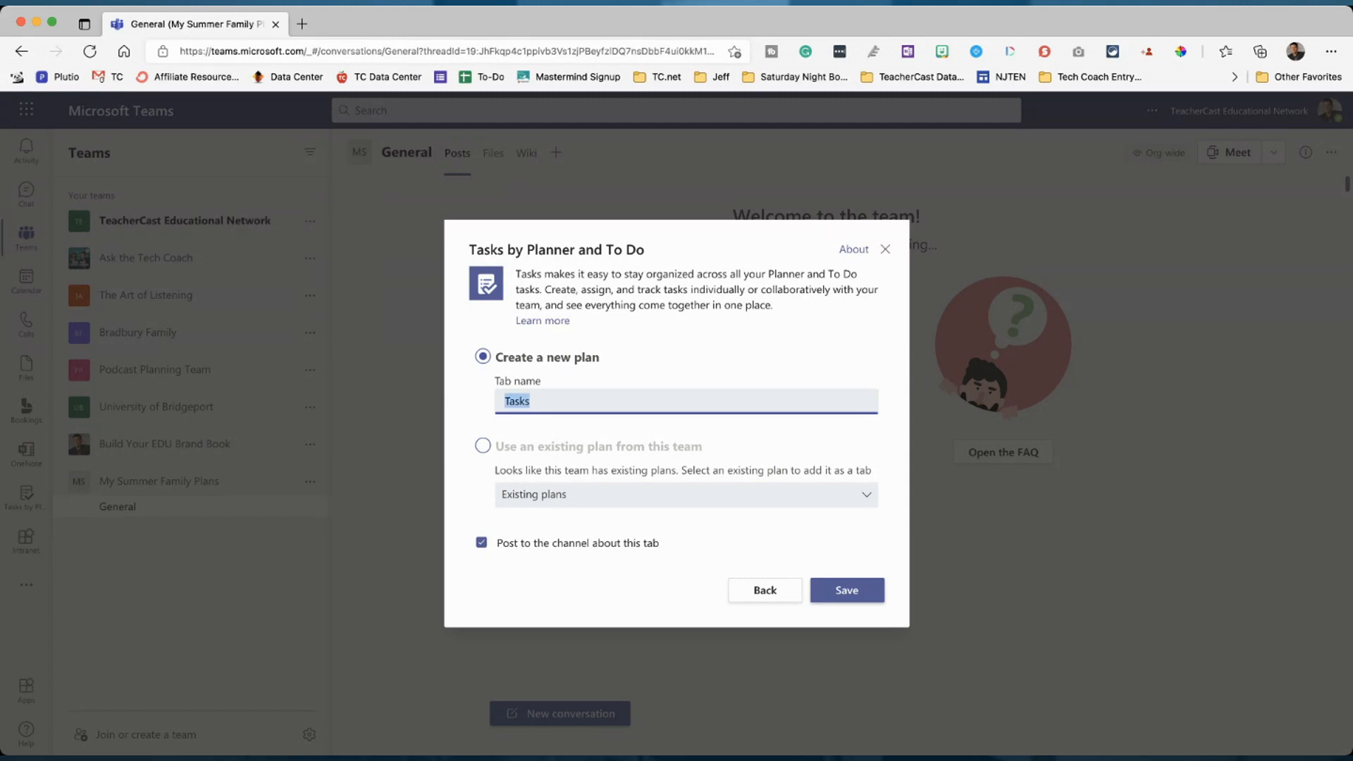
type("Summer Activities")
key("Return")
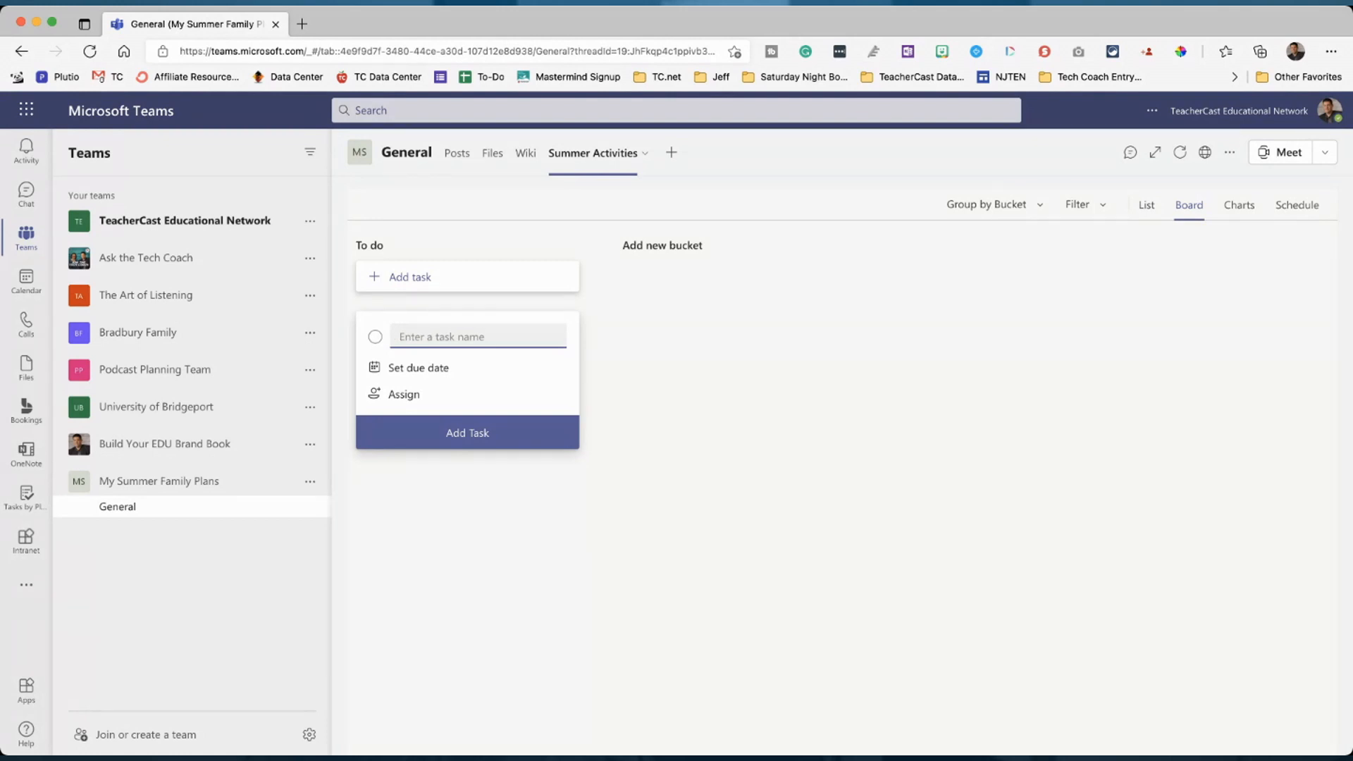
- Add three buckets named June, July and August to the Summer Activities board
left_click(662, 245)
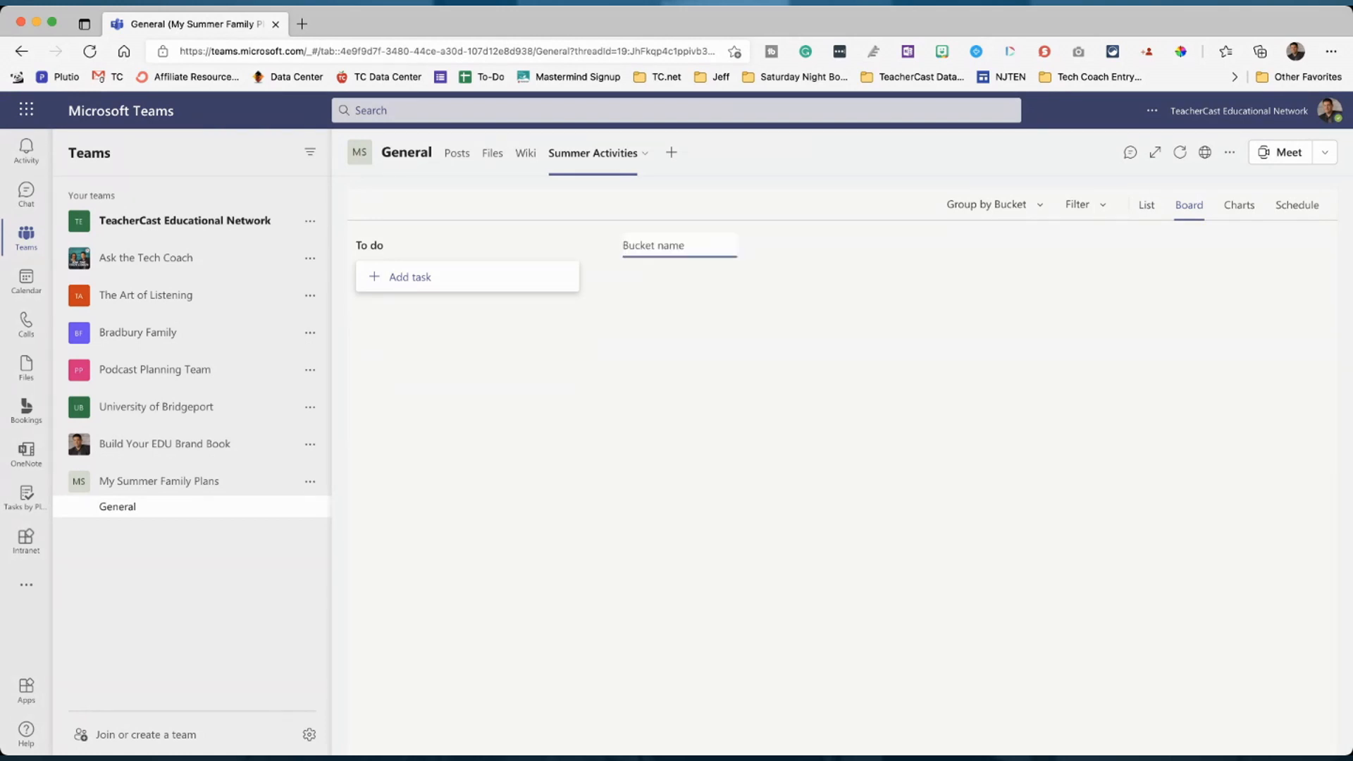
type("June")
key("Return")
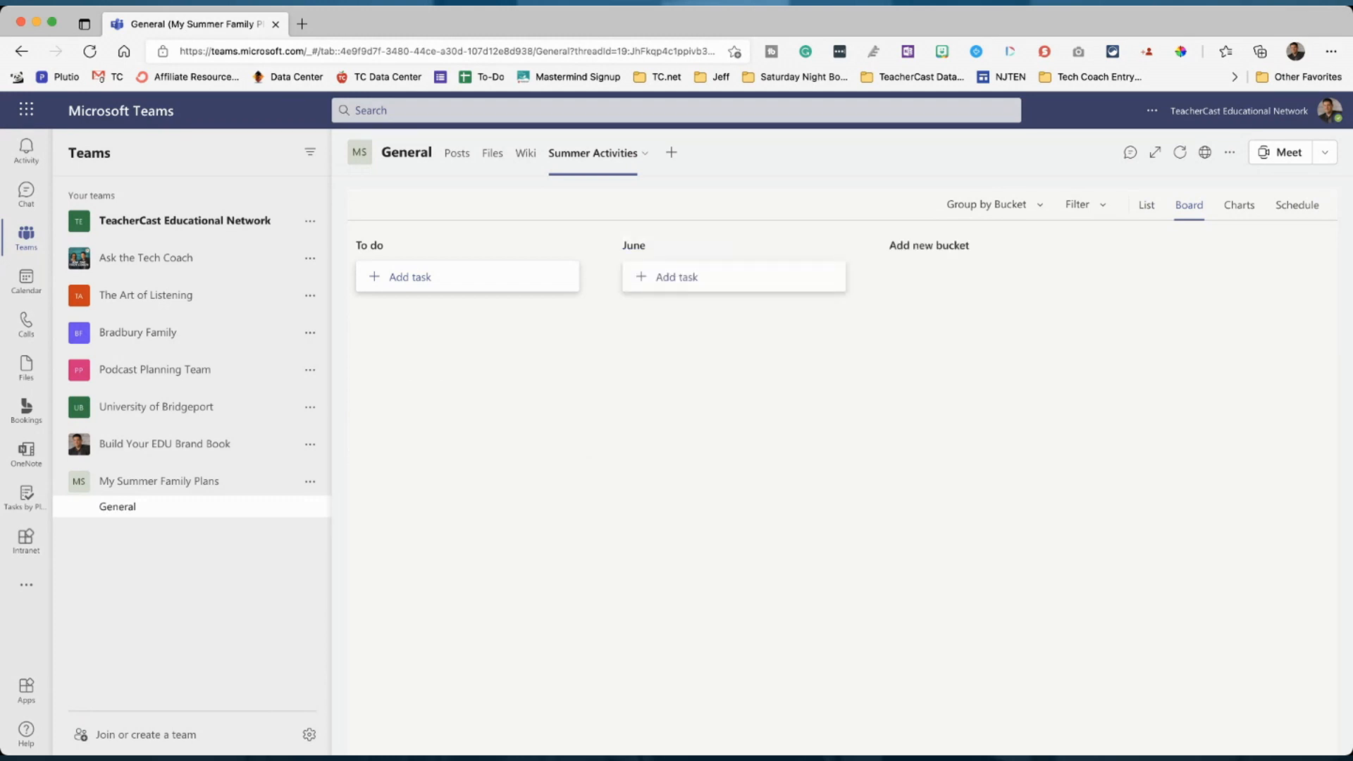
type("July")
key("Return")
left_click(1196, 245)
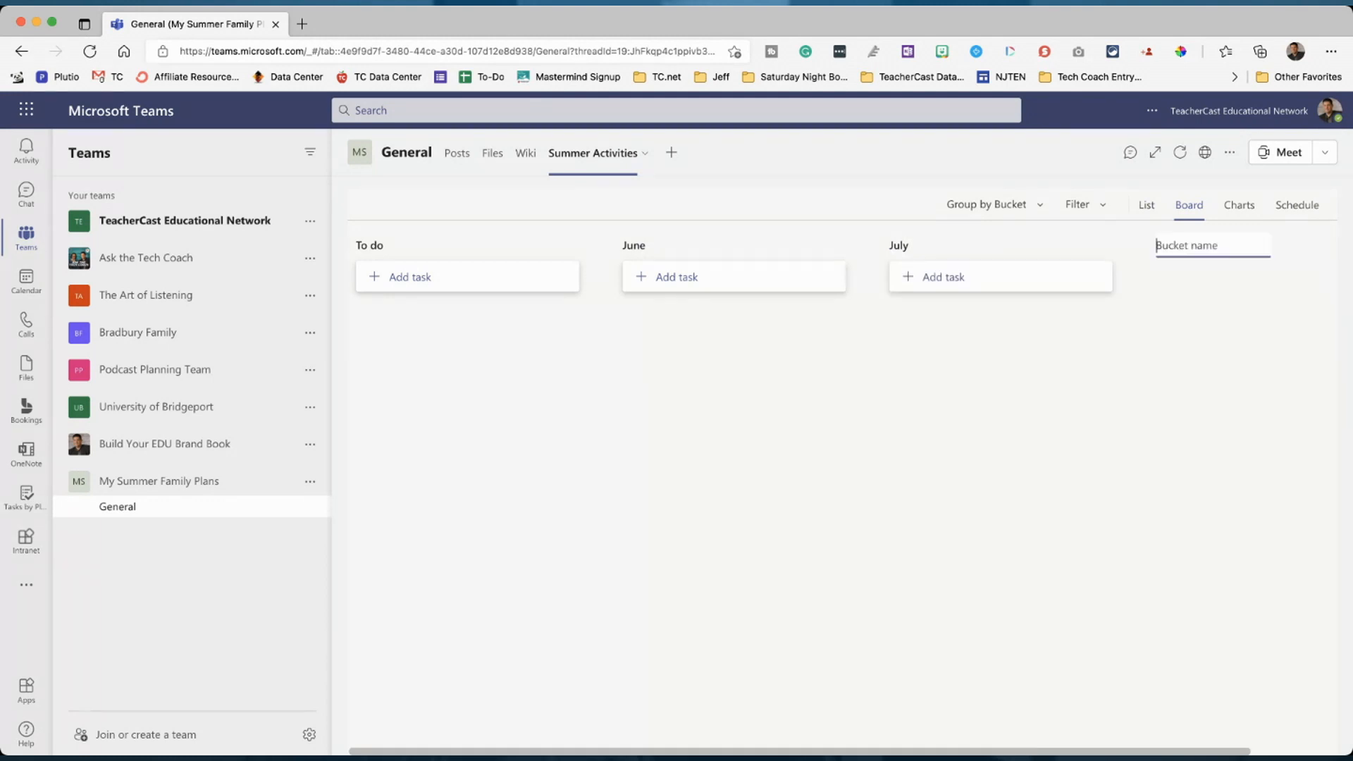
type("August")
key("Return")
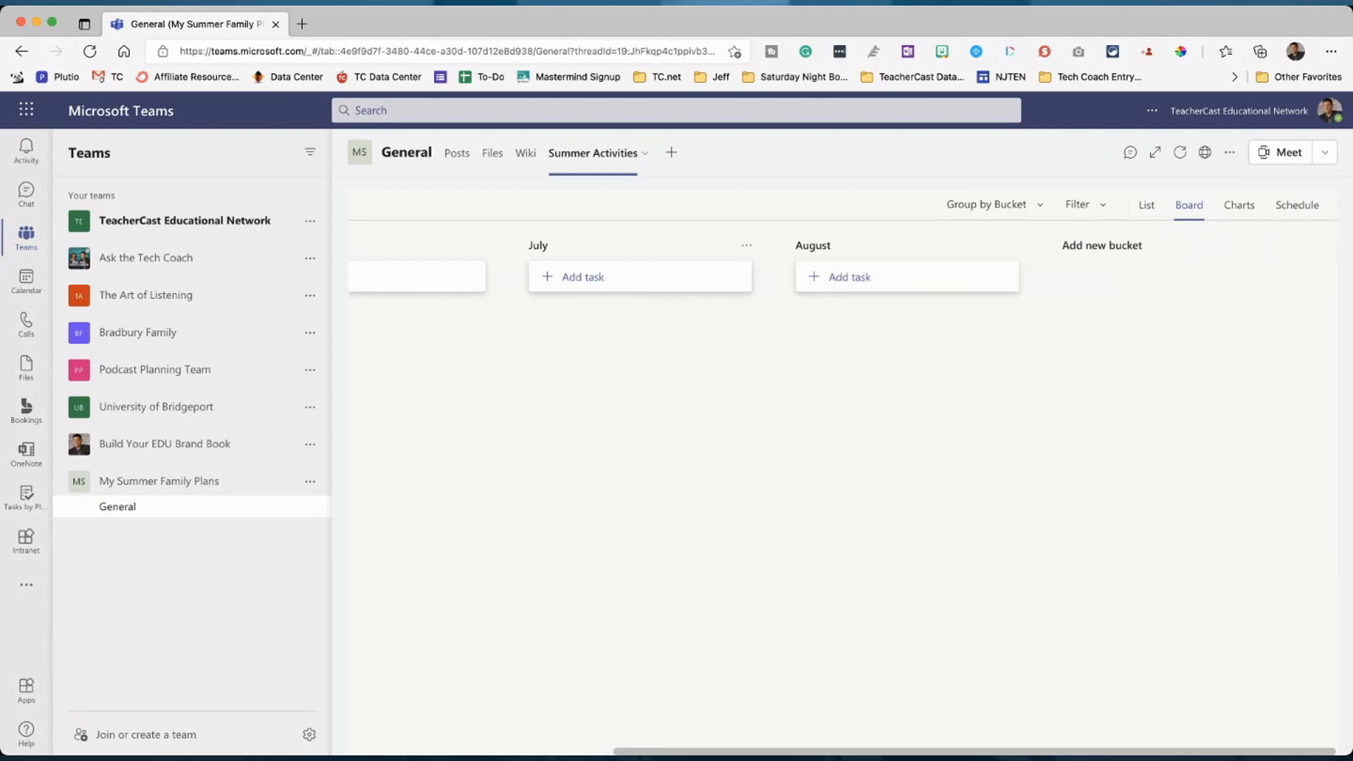
- Add a task named "Disney Vacation" to the July bucket
left_click(583, 276)
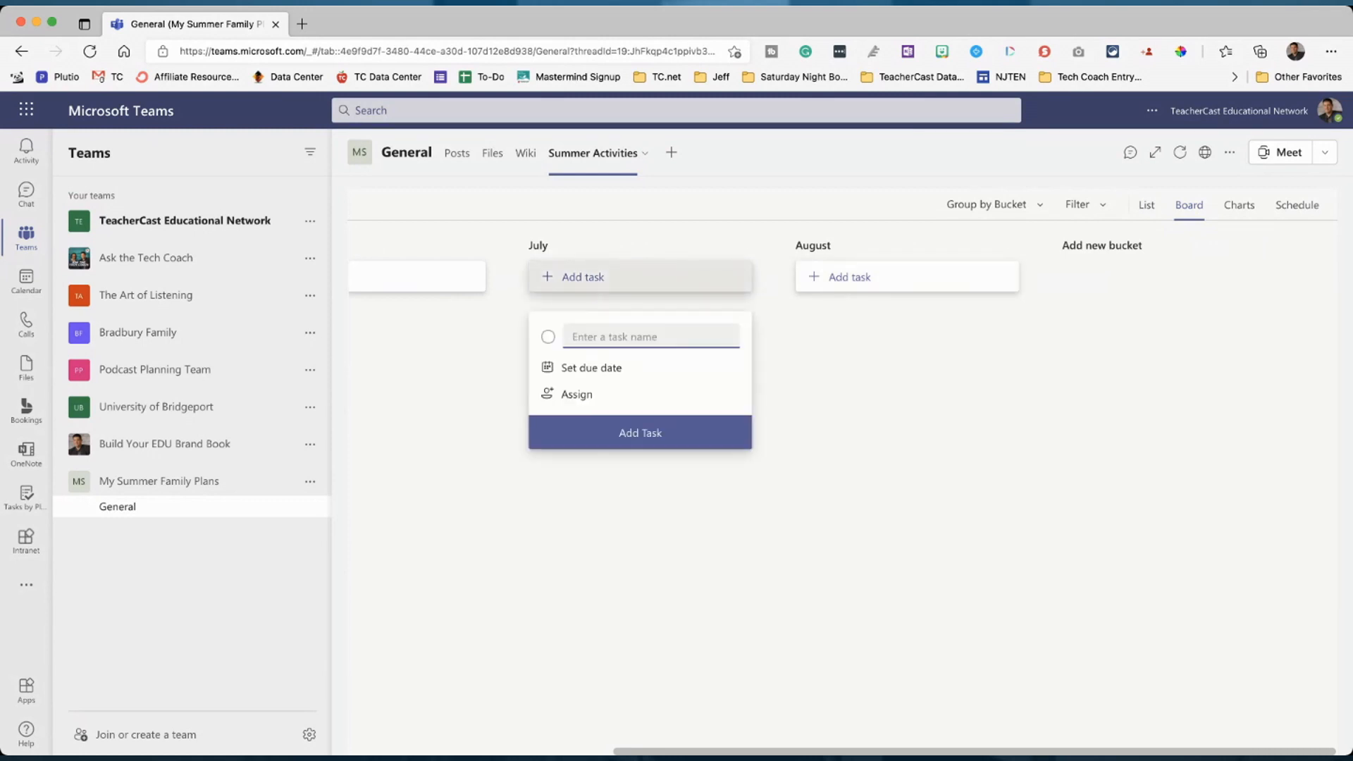
type("Disney Vacation")
key("Return")
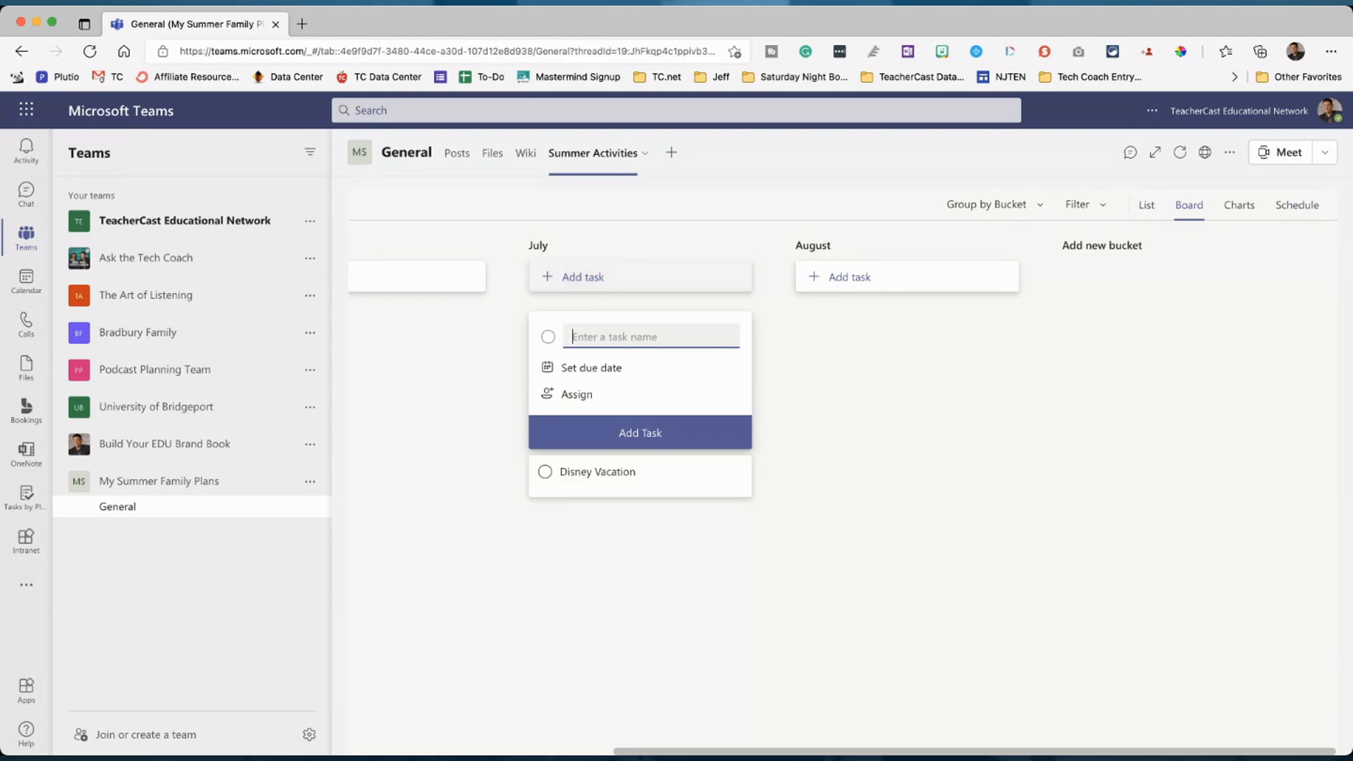
key("Escape")
- Assign the Disney Vacation task to yourself, and set its progress to In progress and its priority to Important
left_click(607, 328)
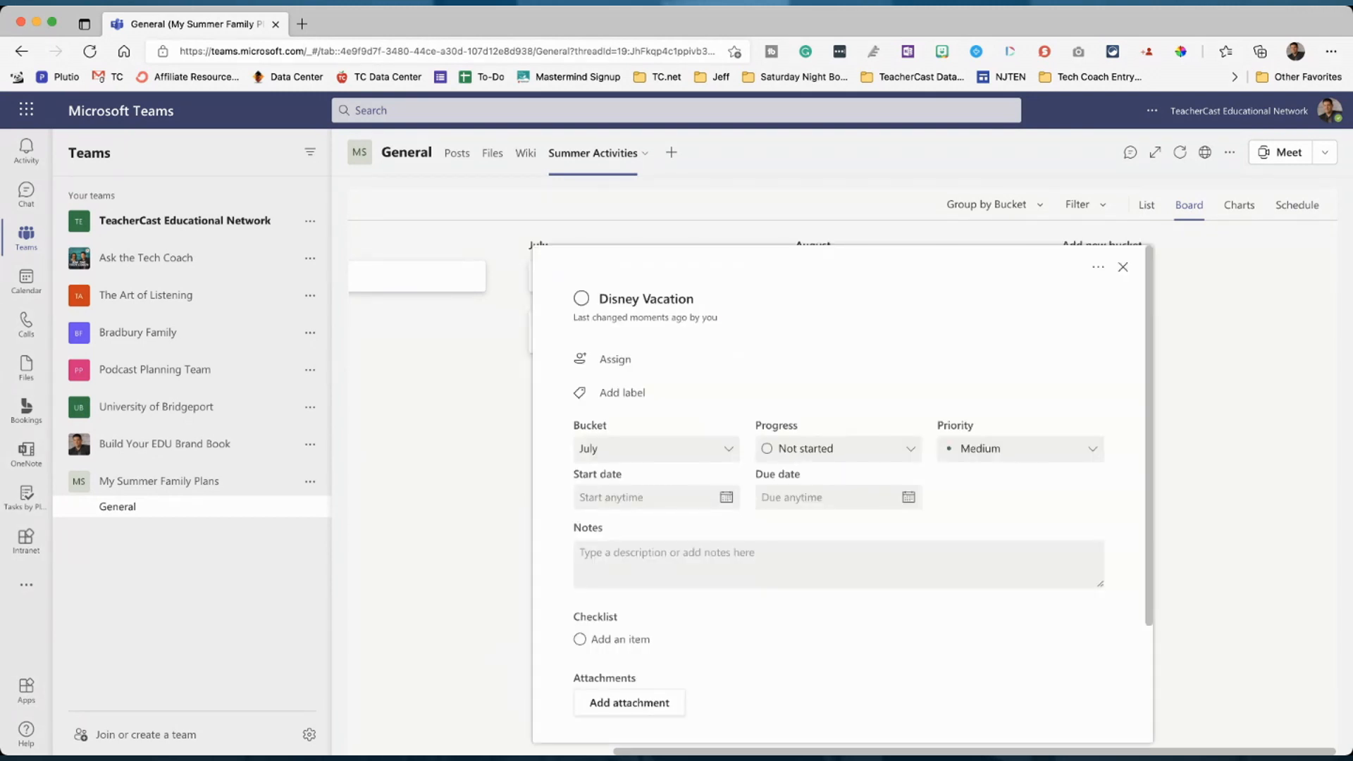
left_click(581, 359)
left_click(660, 453)
left_click(846, 373)
left_click(838, 448)
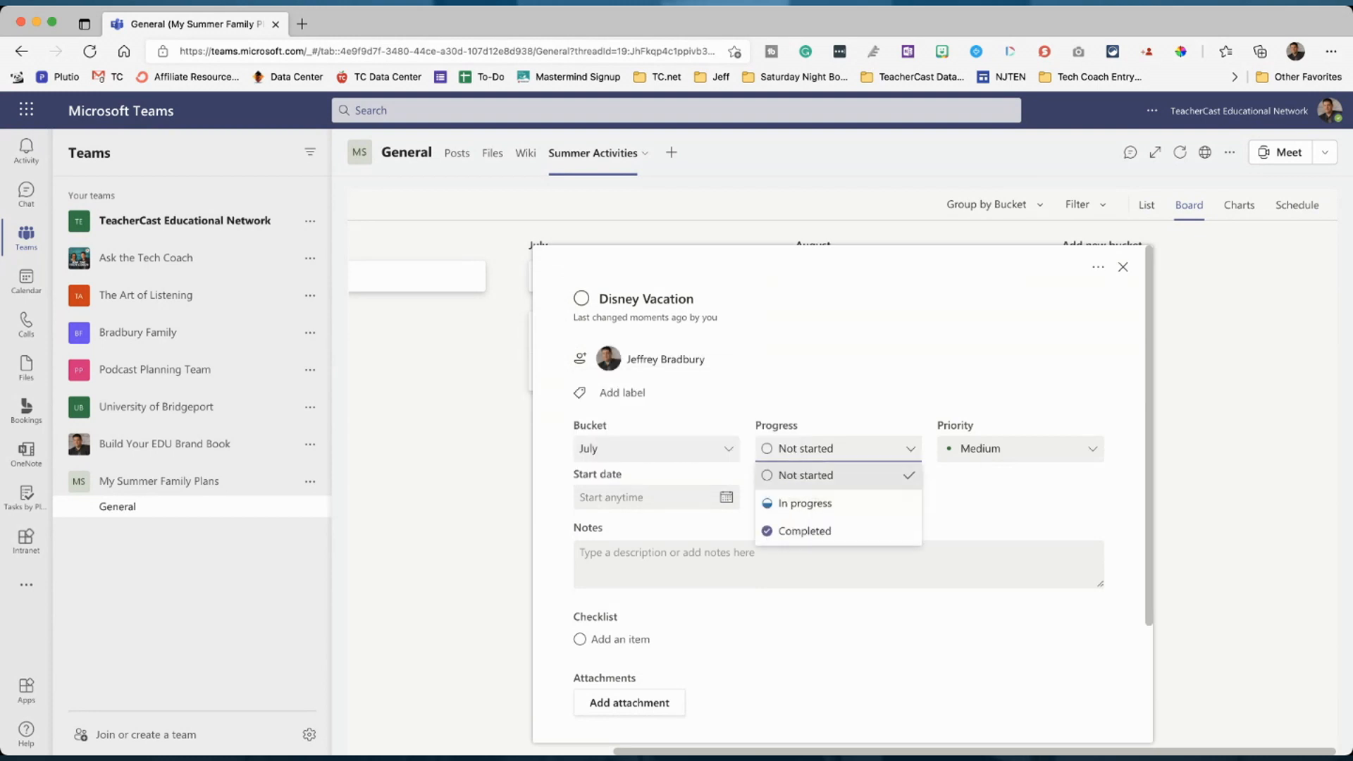
left_click(805, 503)
left_click(1020, 448)
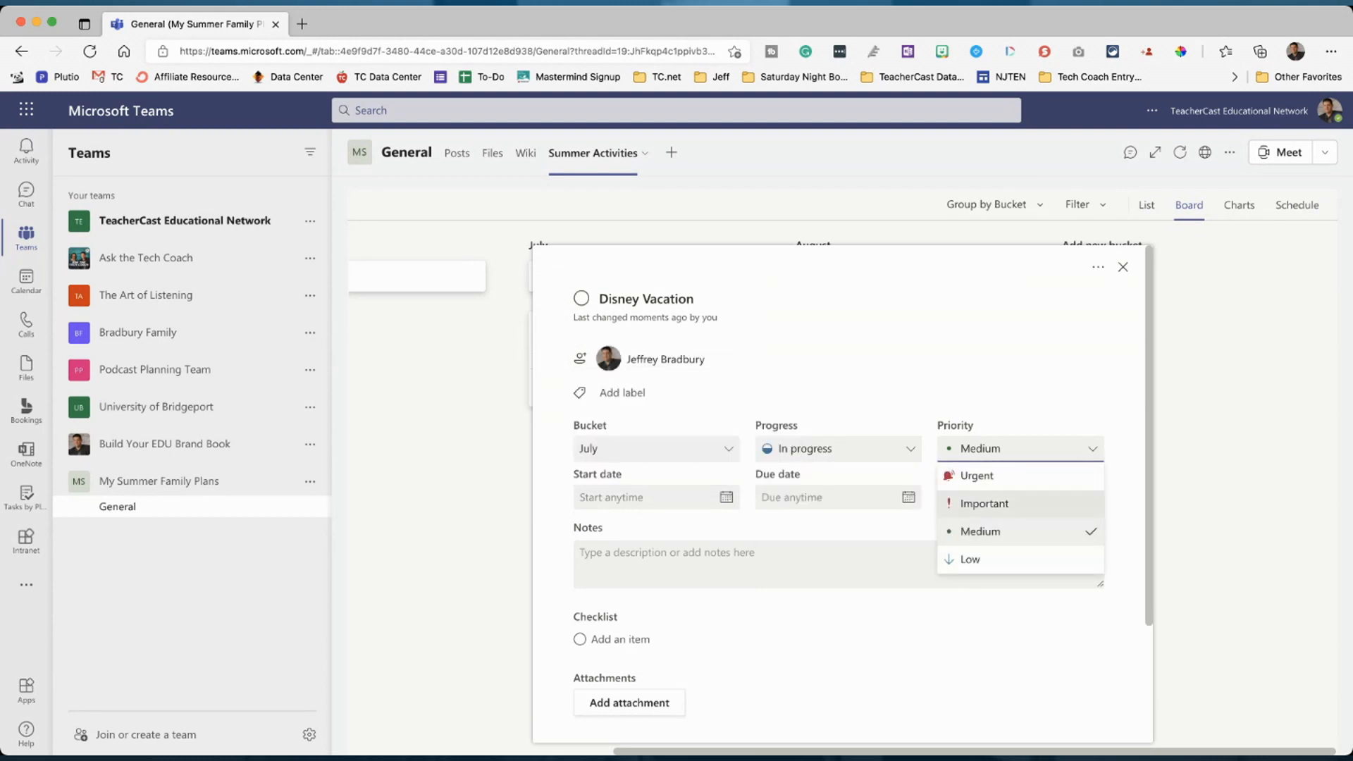
left_click(1000, 503)
- Enter the note "Can't wait to see Mickey Mouse!" in the Disney Vacation task
left_click(839, 563)
type("Can't ")
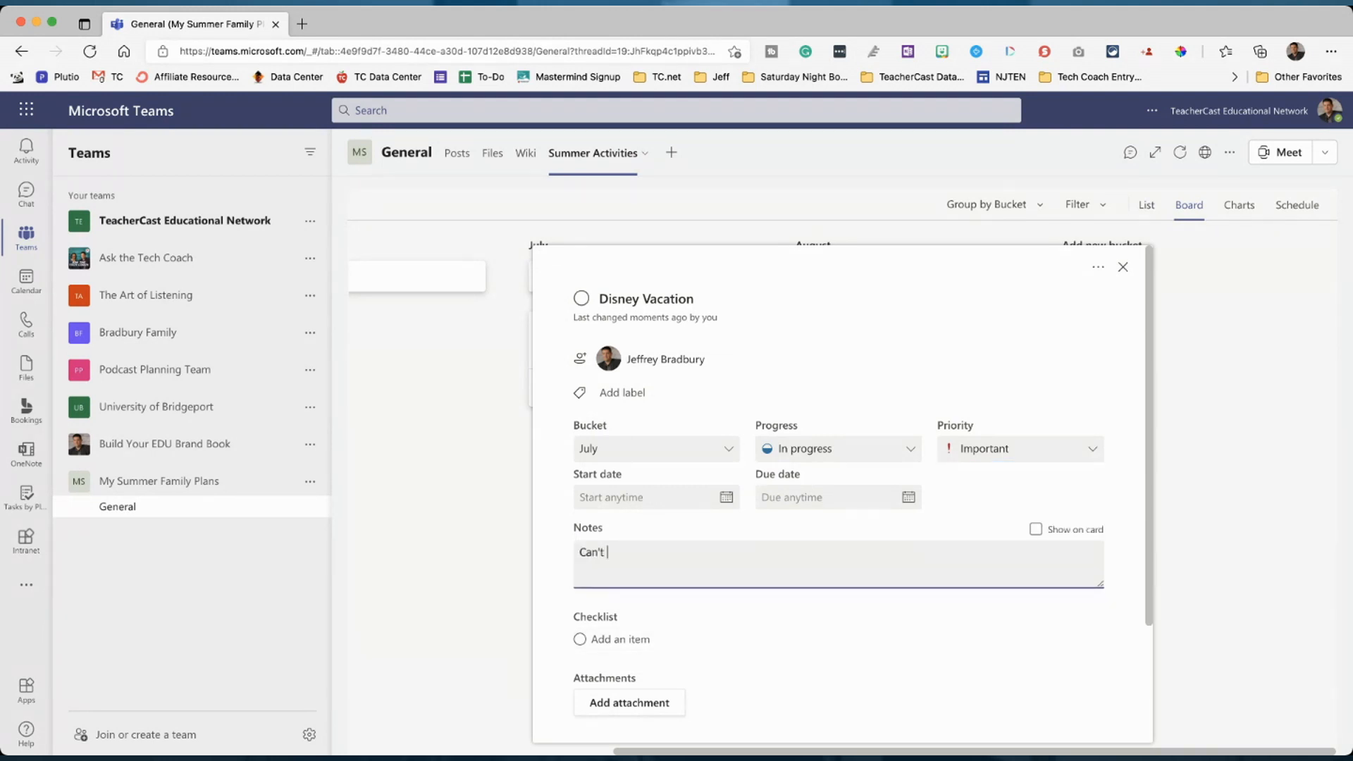
type("wait to se e Mickey Mouse!")
- Add the checklist item "Call the travel agent and book the trip!" to the Disney Vacation task
scroll(842, 493, "down", 1)
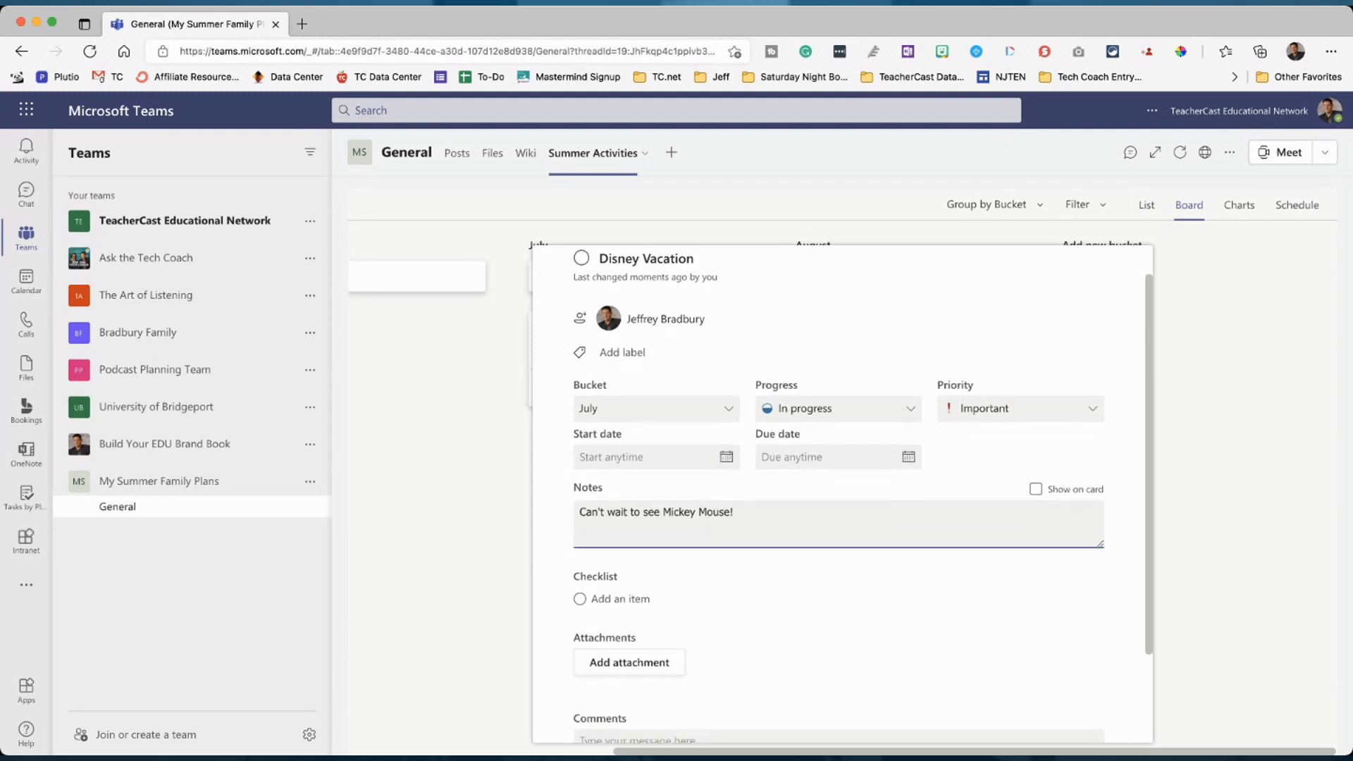
left_click(620, 598)
type("Call the travel agen and book the trip")
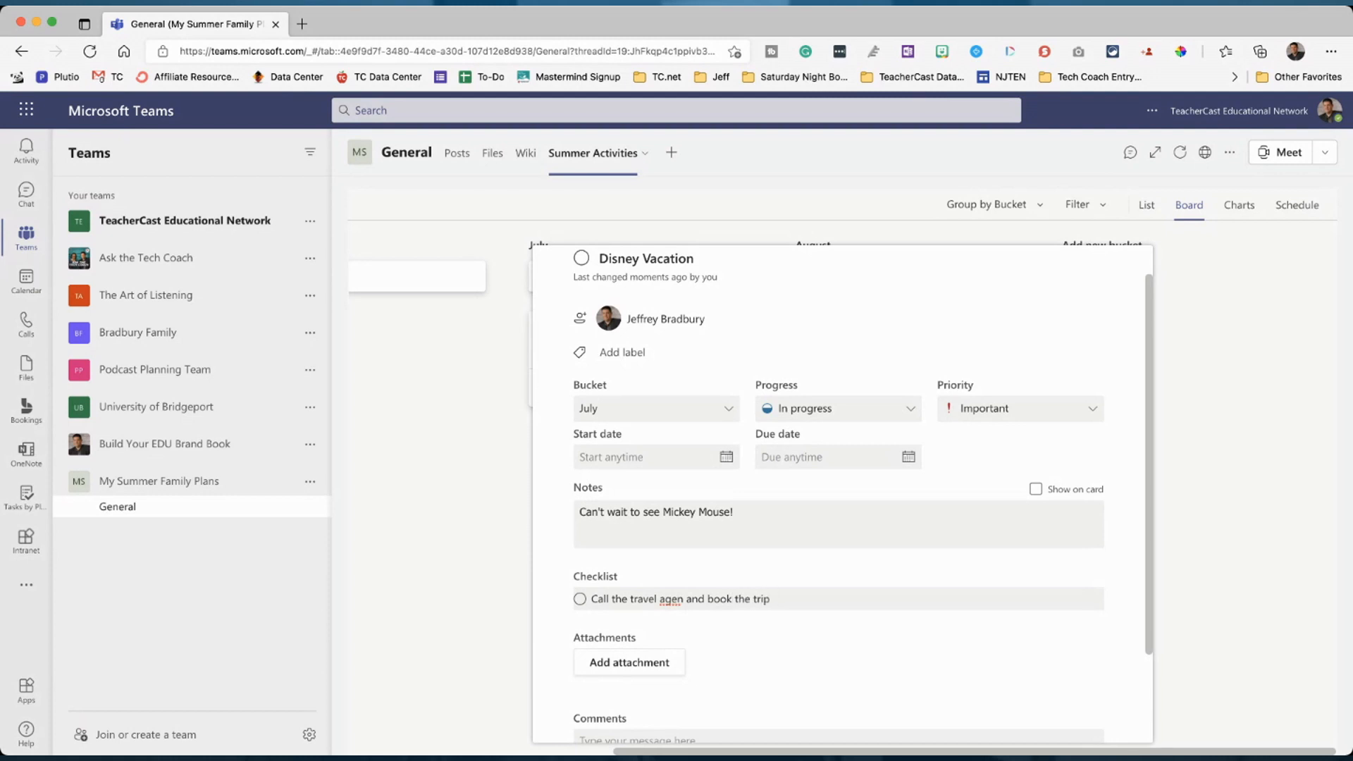
type("!")
left_click(682, 598)
type("t")
key("Return")
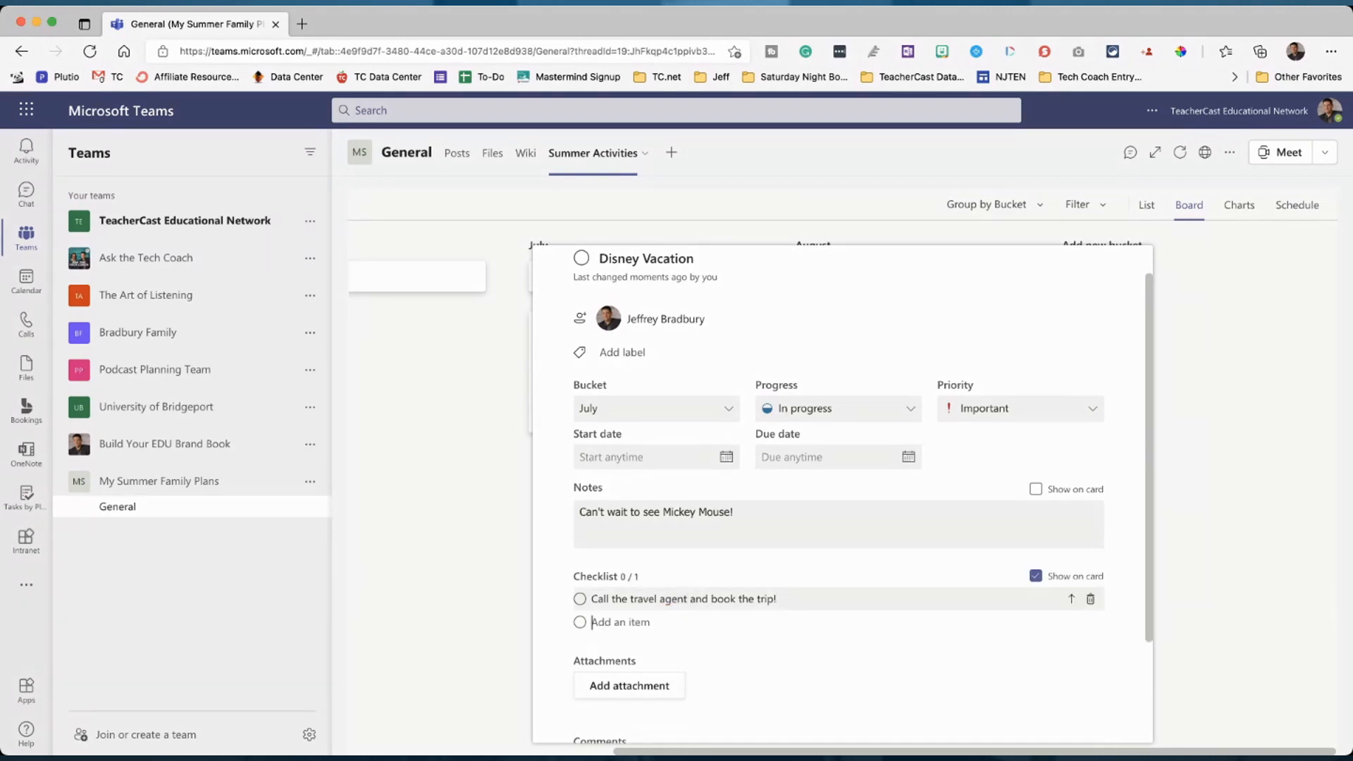
- Add the checklist items "Pack for the trip", "Go on the trip!" and "Have Fun!", and close the task details
type("Pack for the trip")
key("Return")
type("Go on the trip!")
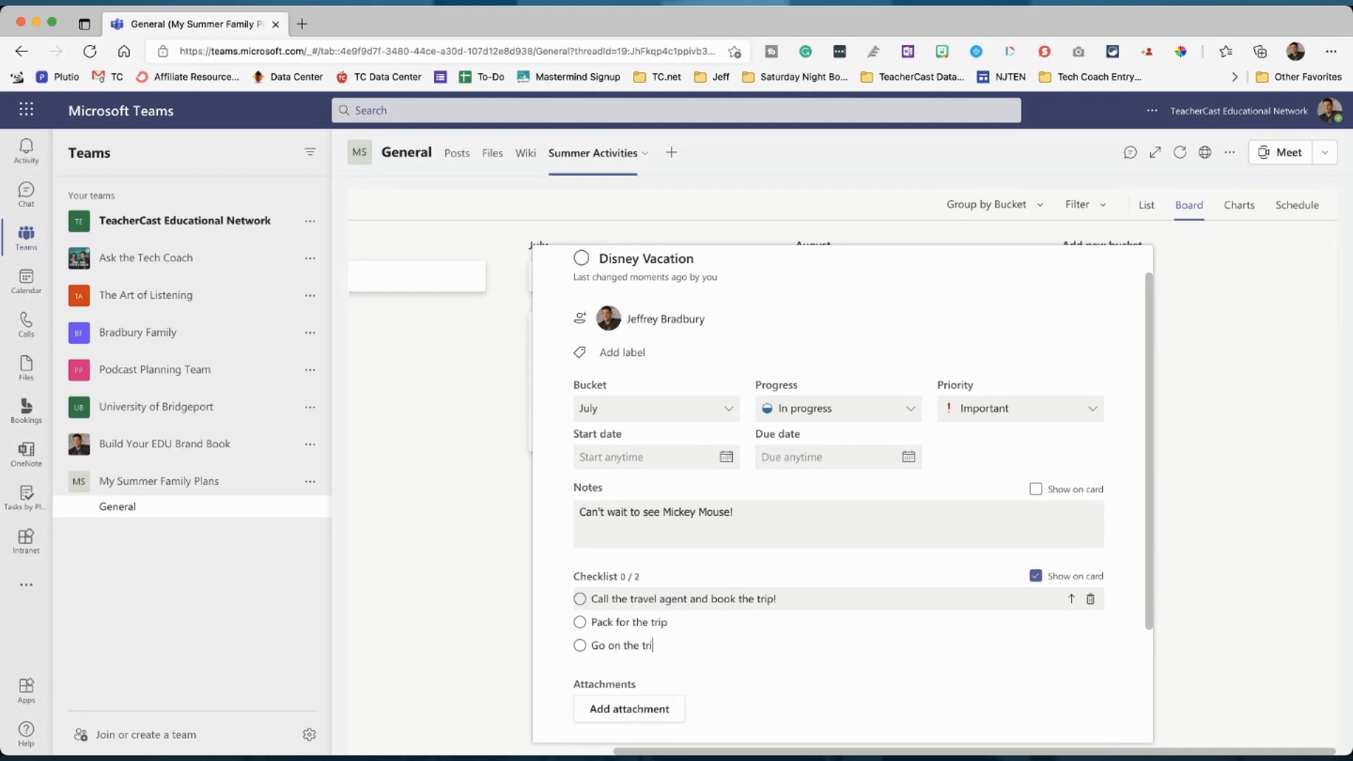
key("Return")
type("Have Fun!")
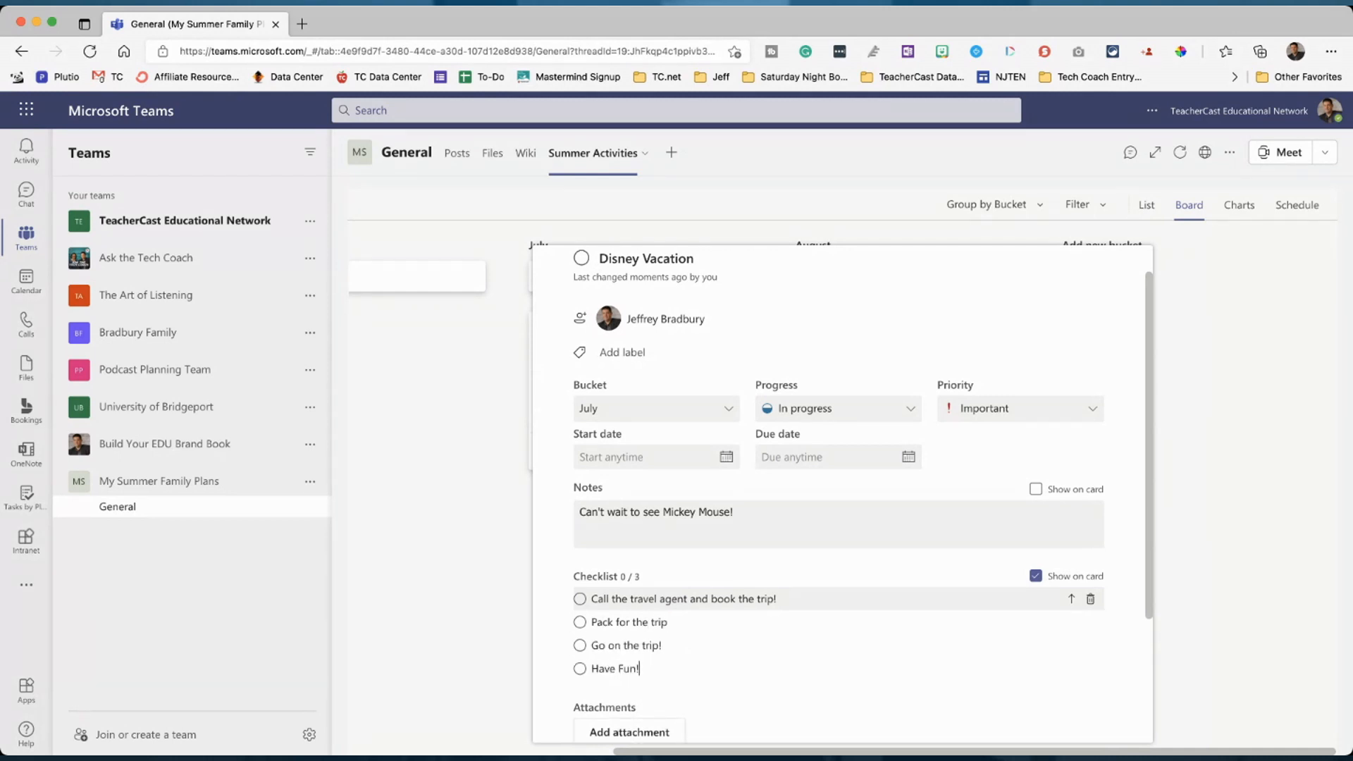
scroll(839, 620, "down", 2)
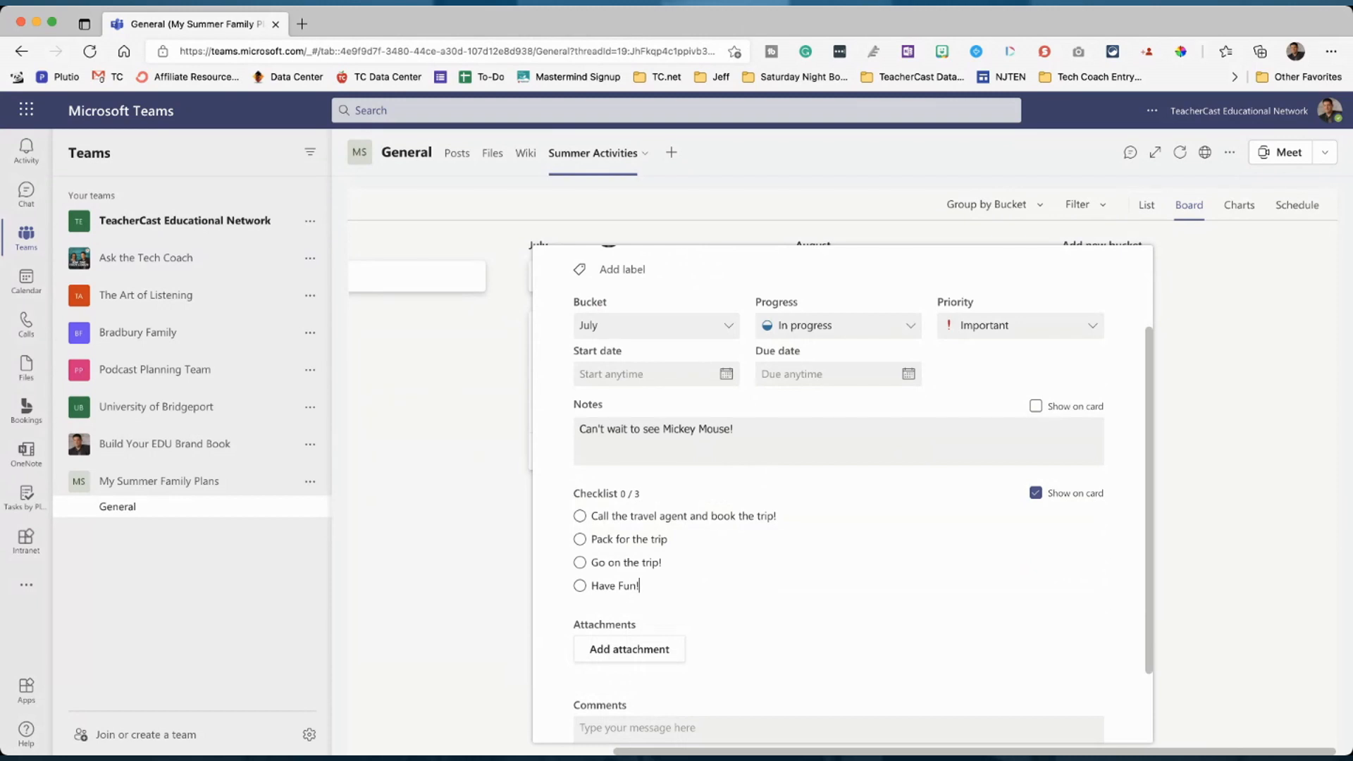
scroll(838, 493, "down", 3)
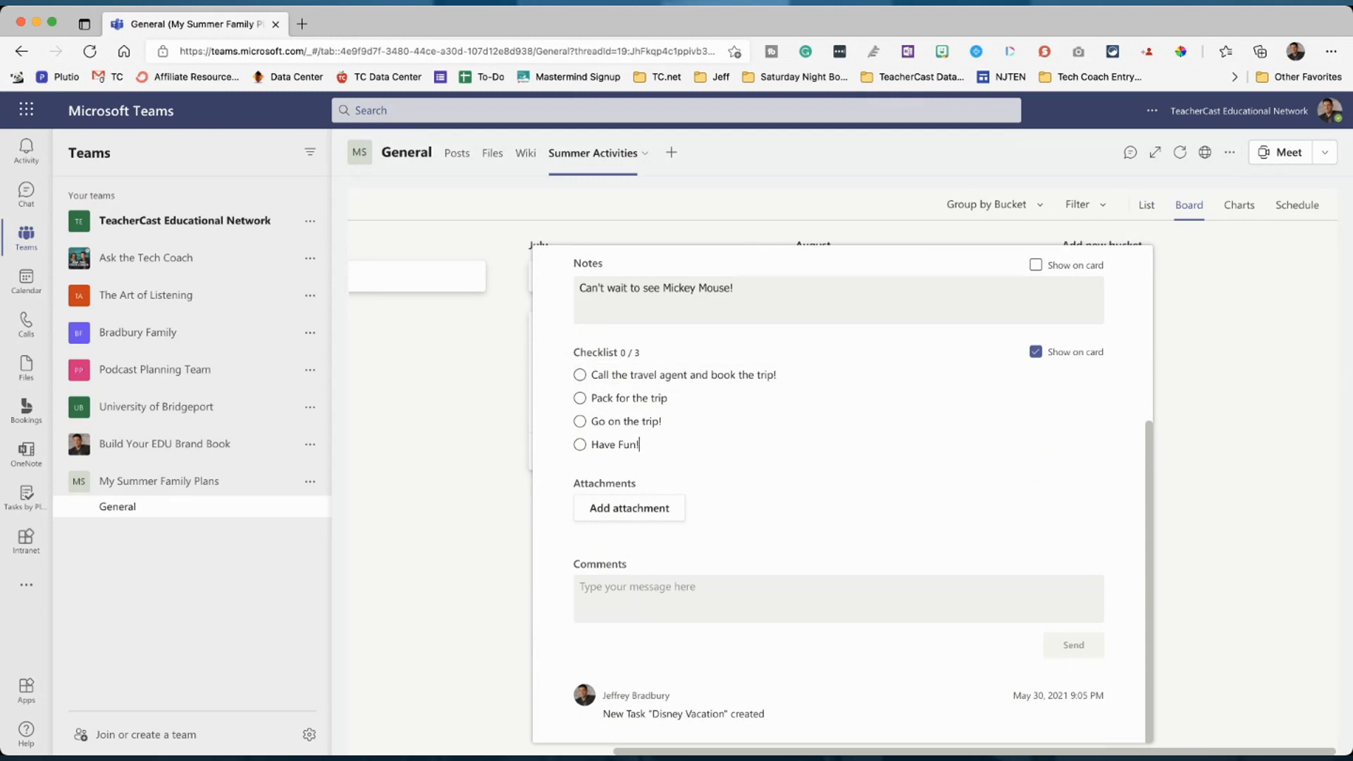
key("Escape")
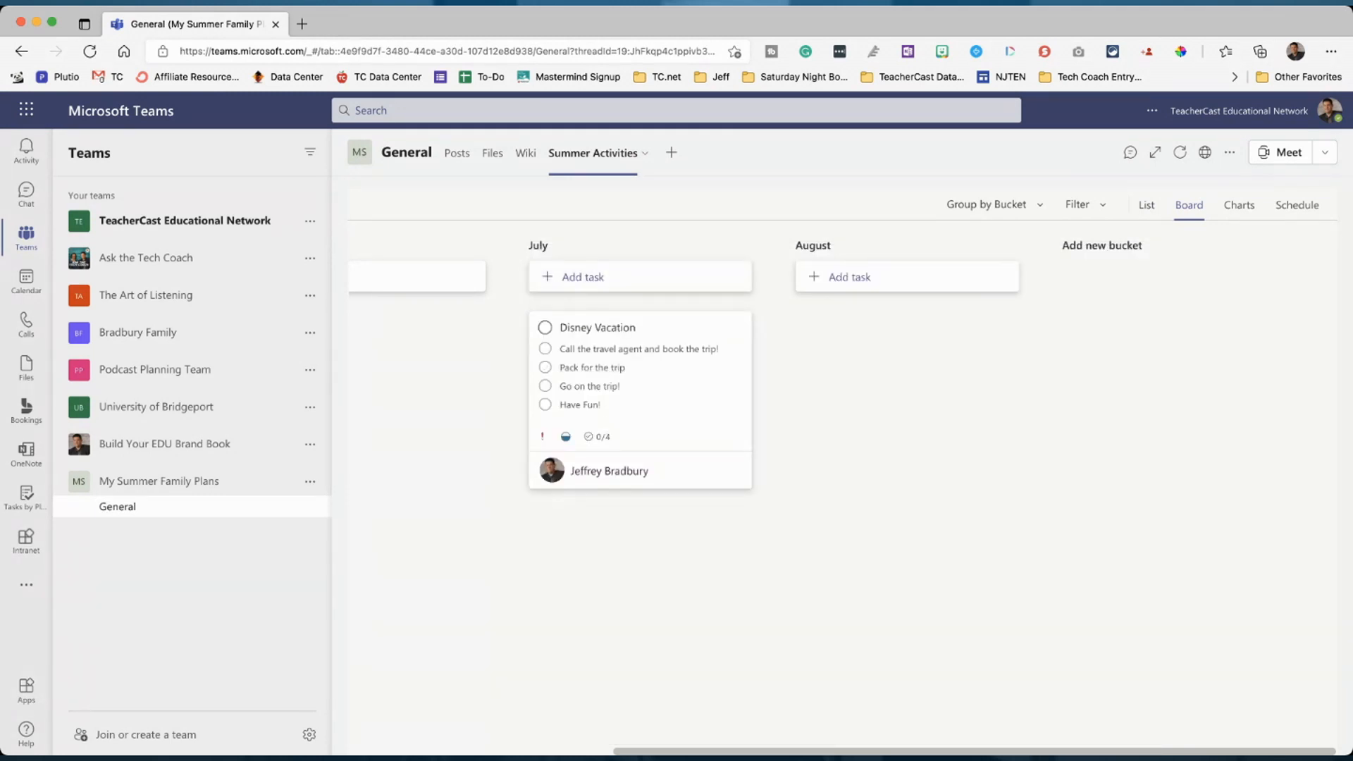
- Add a task named "Go to the beach!" to the August bucket
left_click(849, 276)
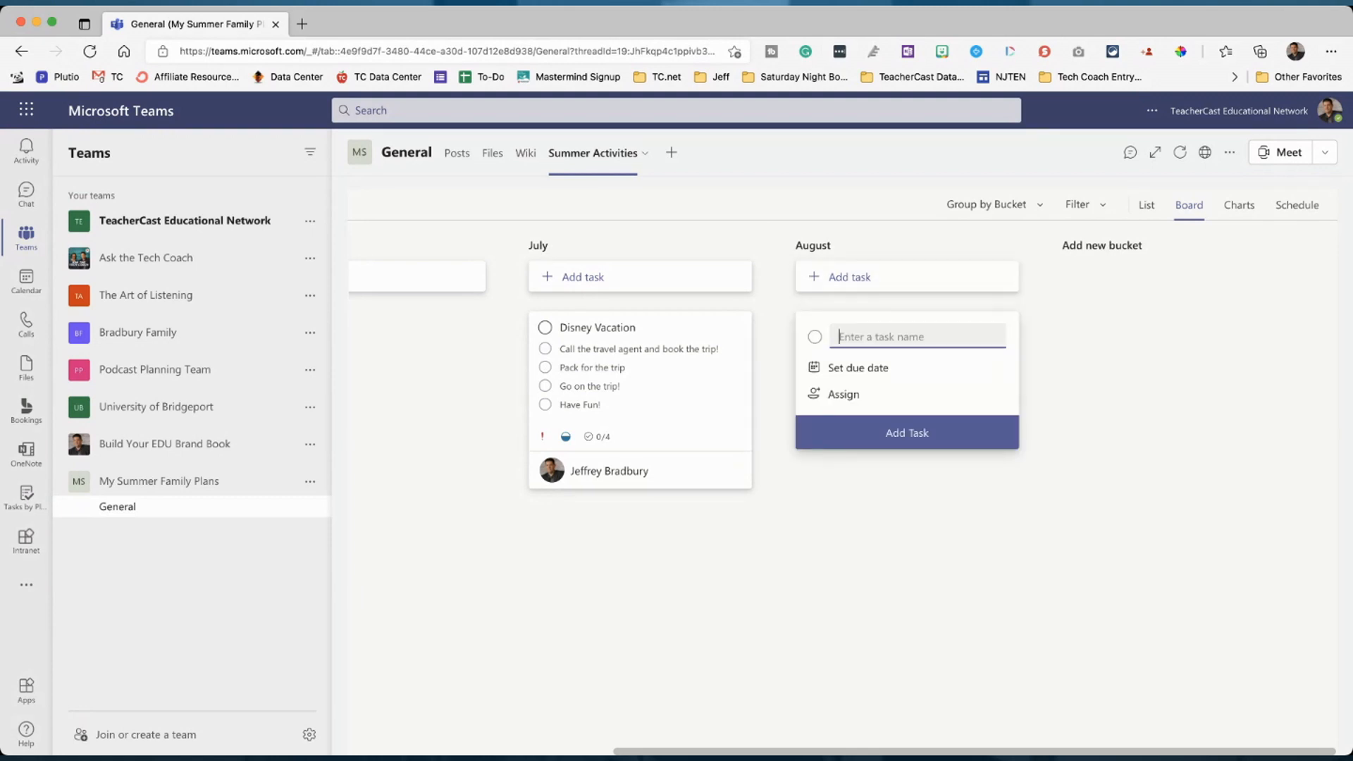
type("Go to the beach!")
key("Return")
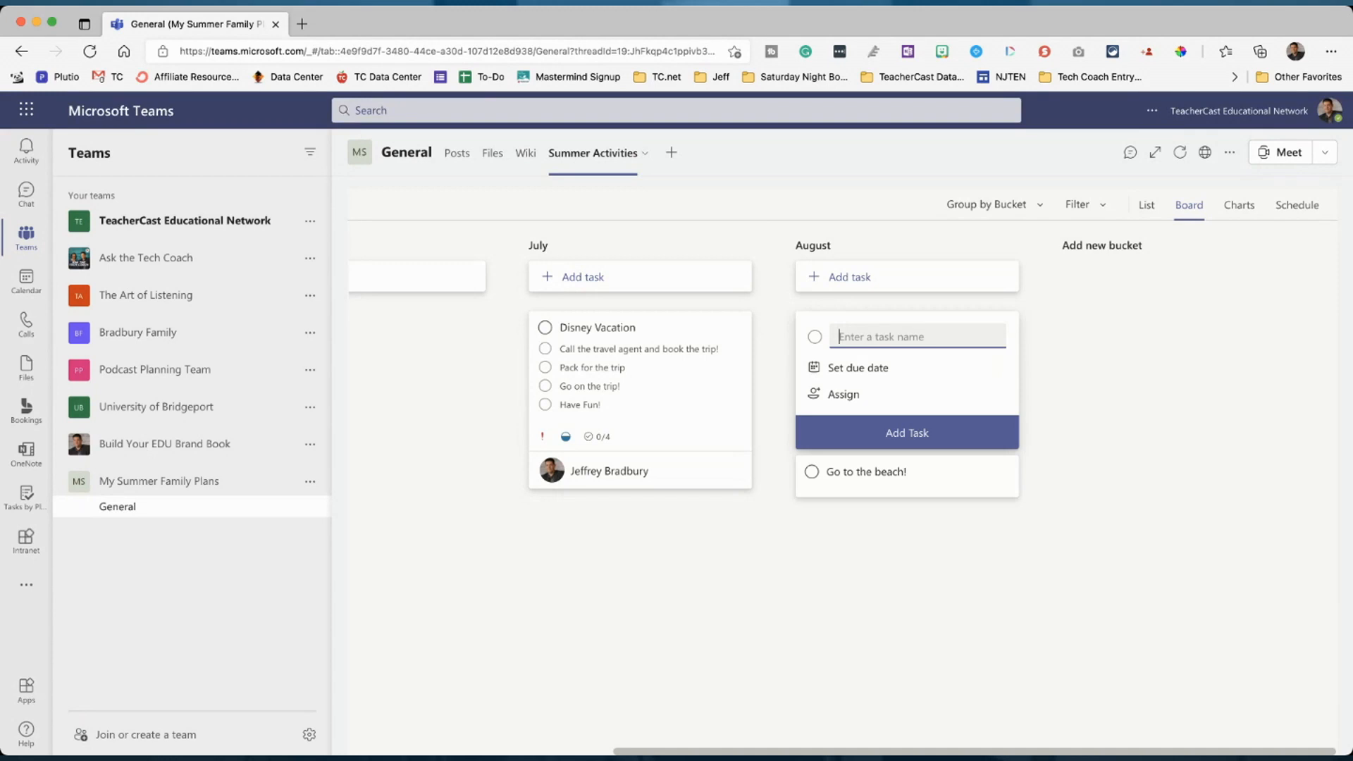
key("Escape")
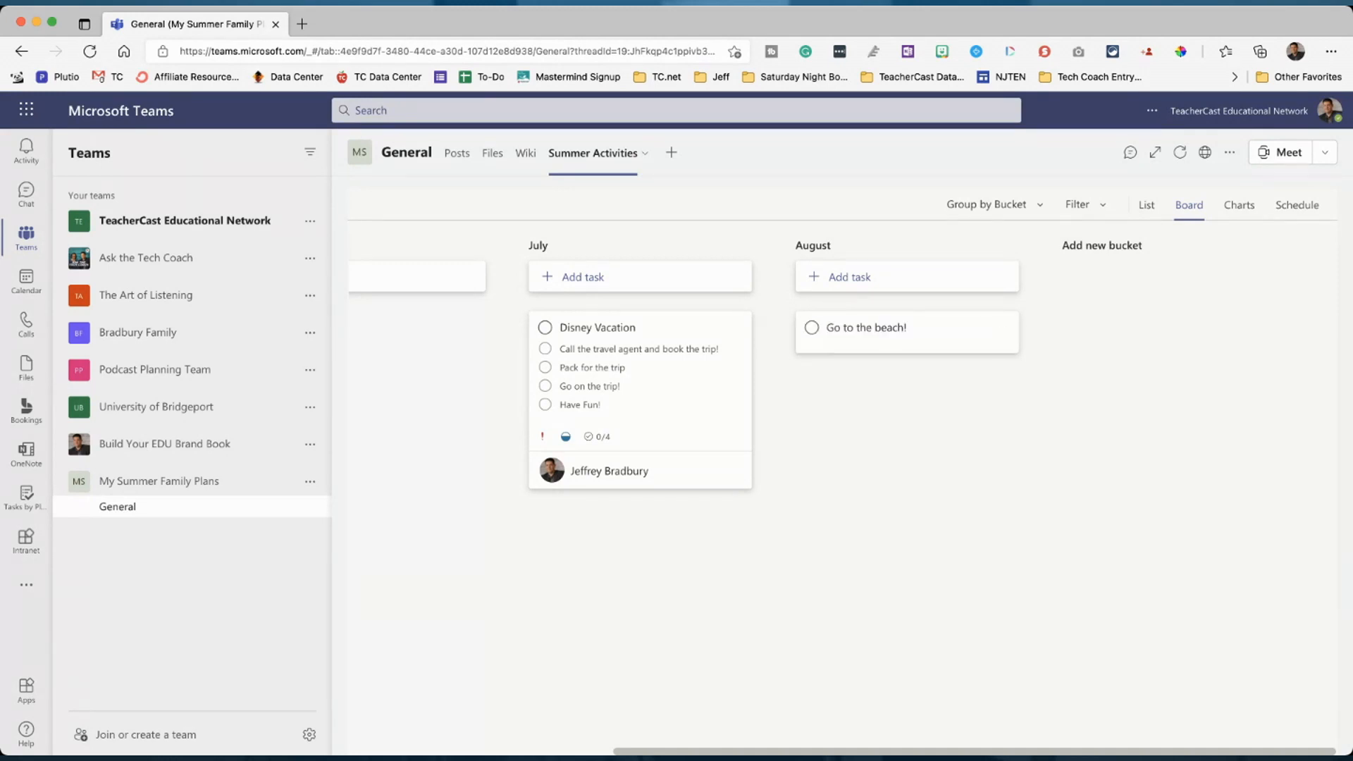
scroll(824, 494, "left", 3)
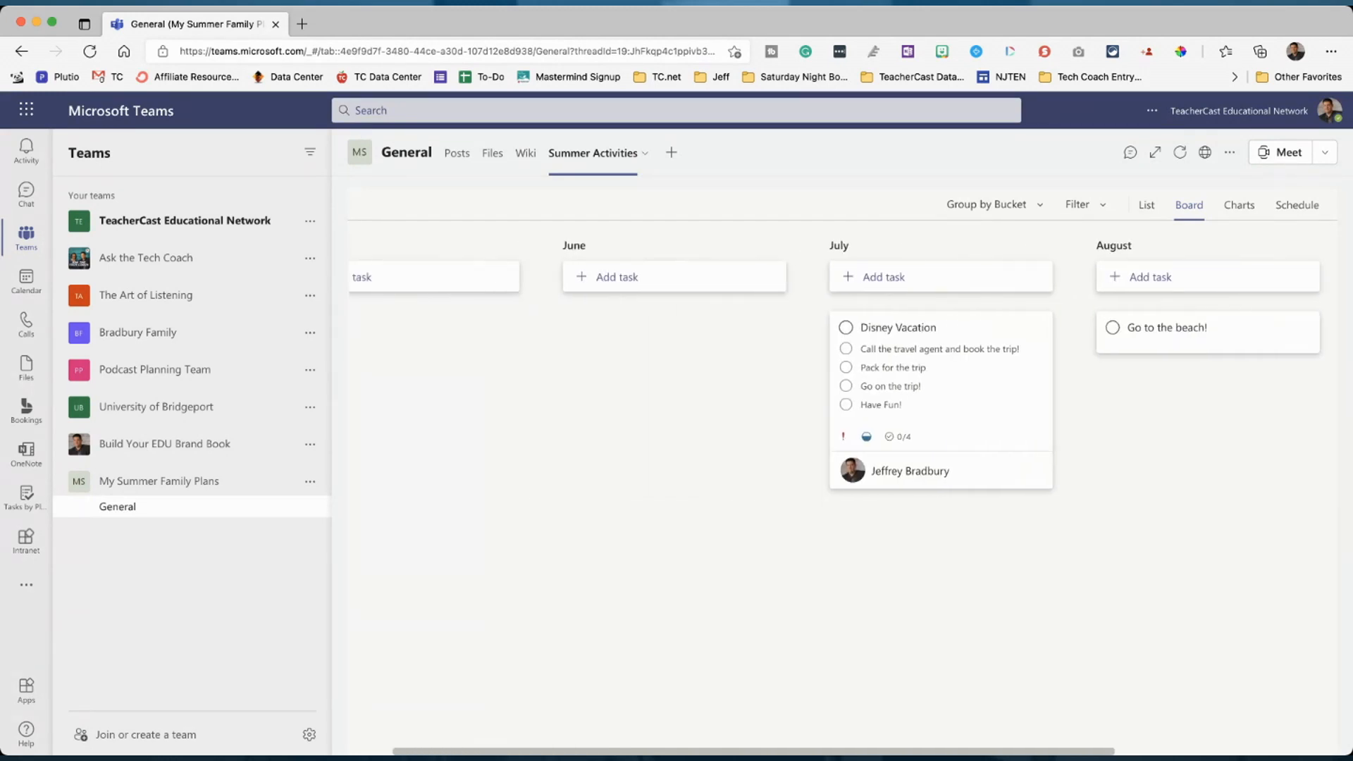
scroll(824, 493, "left", 5)
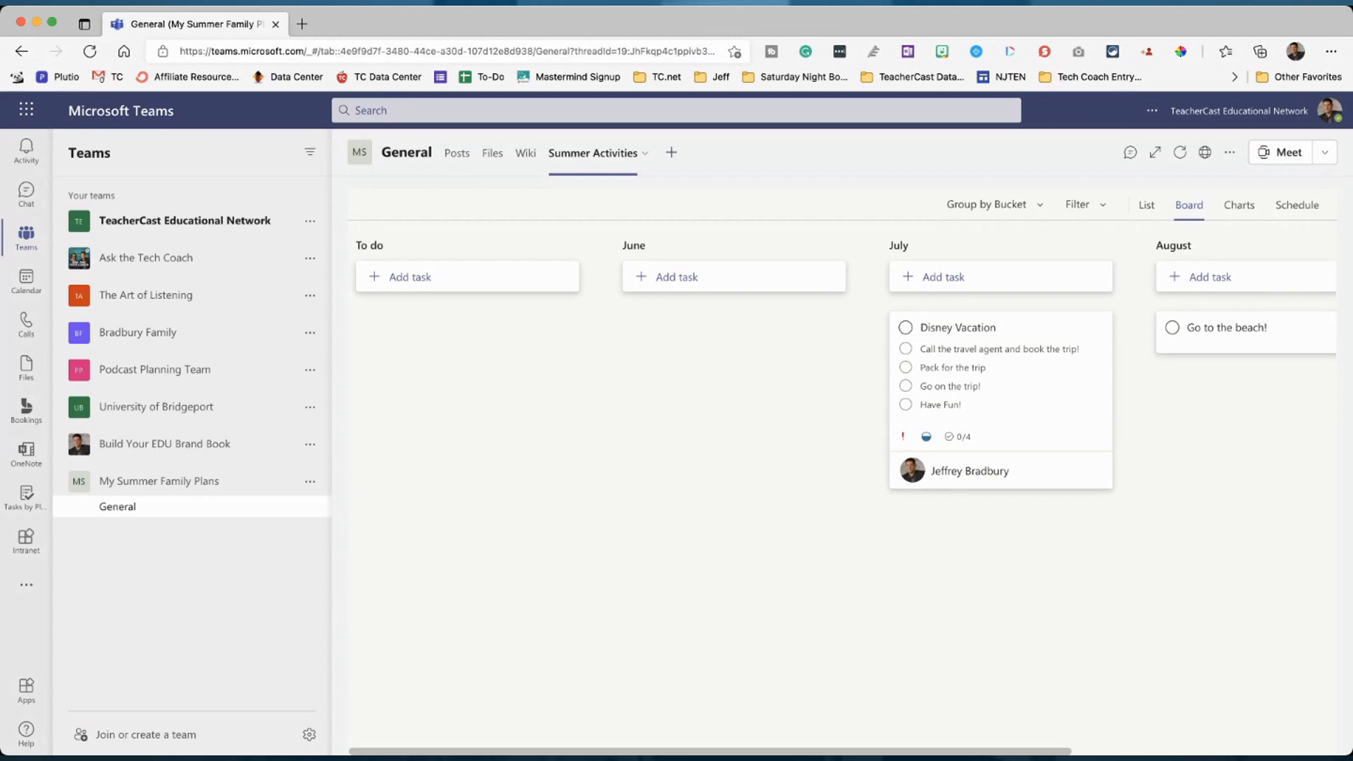
- Add a Website tab named "Disney Vacation Info" to the General channel, using the copied Disney web link as its URL
left_click(671, 152)
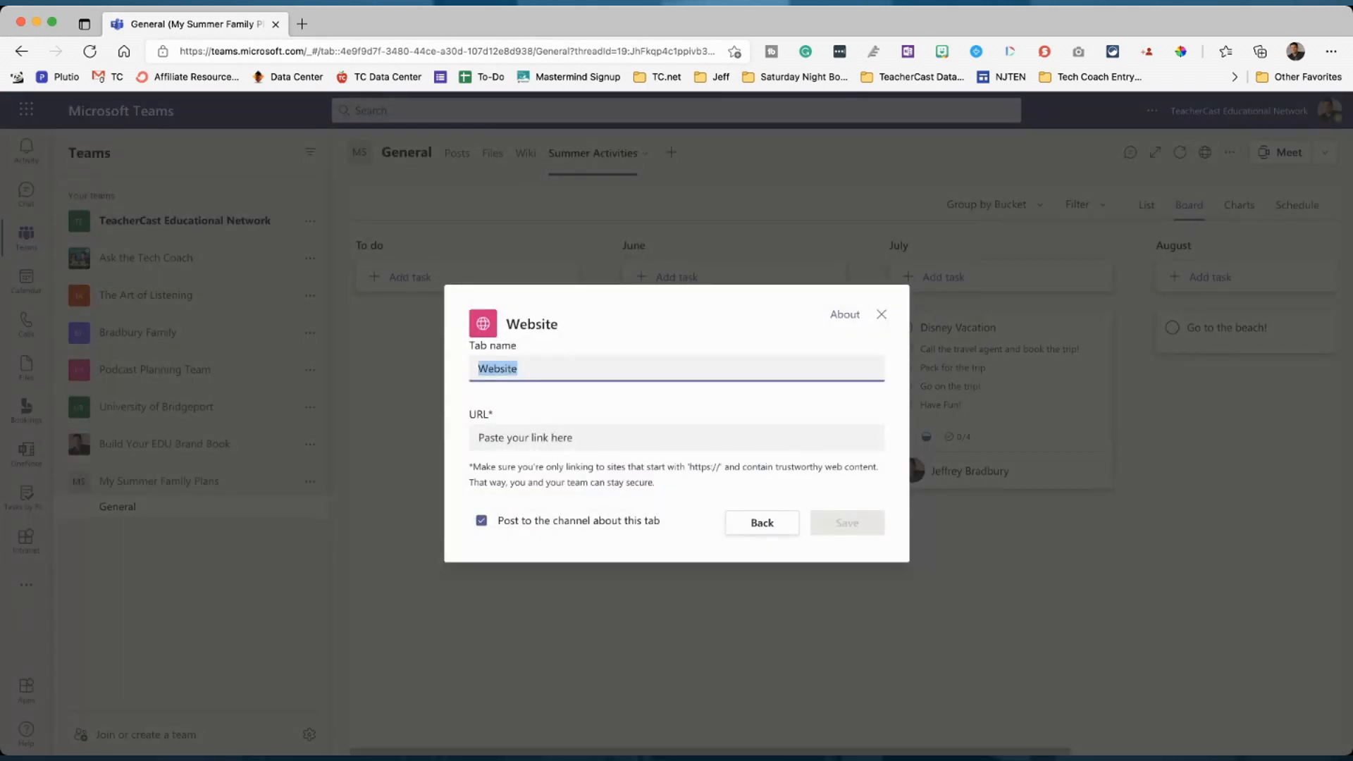
type("Disney Vacation Info")
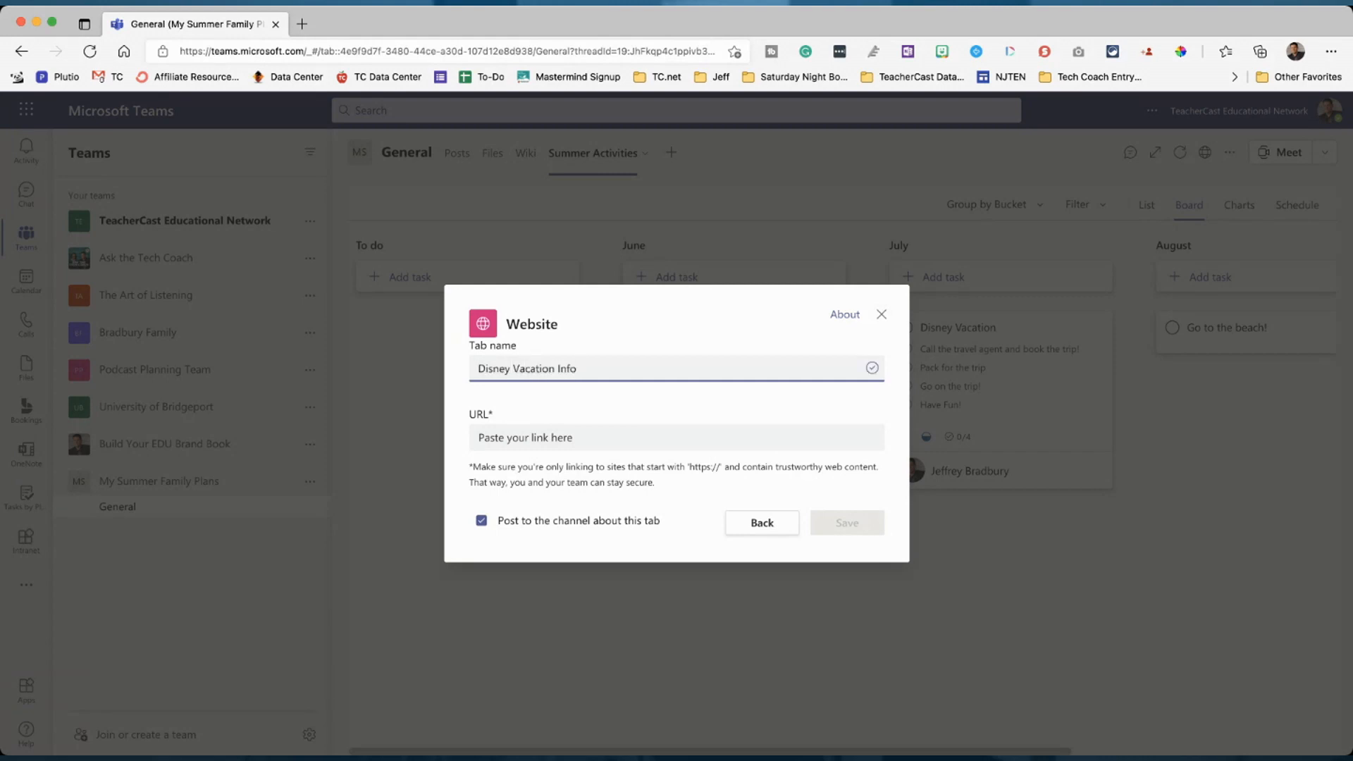
key("Tab")
key("super+v")
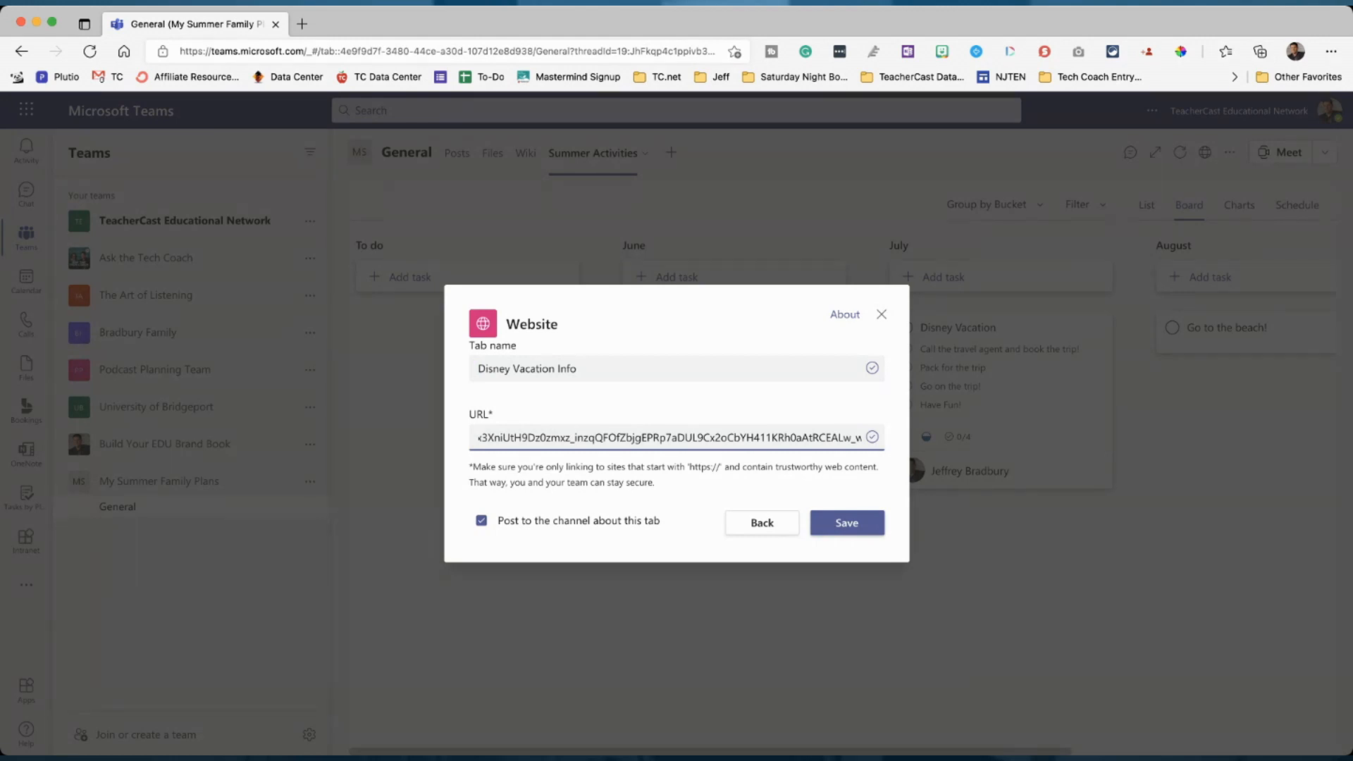
left_click(847, 523)
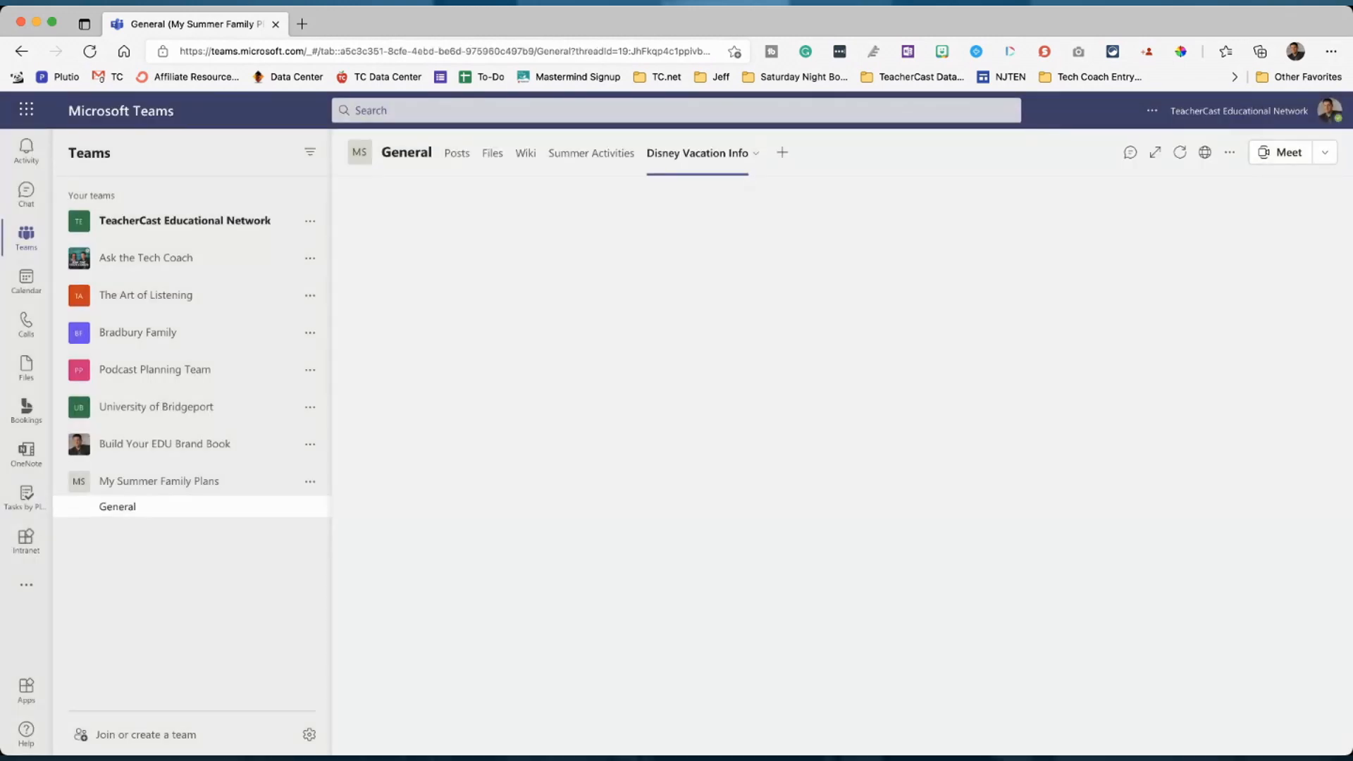
- Look through the Disney website in the new tab and review the channel's posts about the added tabs
scroll(837, 472, "down", 10)
scroll(837, 472, "down", 5)
scroll(837, 472, "up", 6)
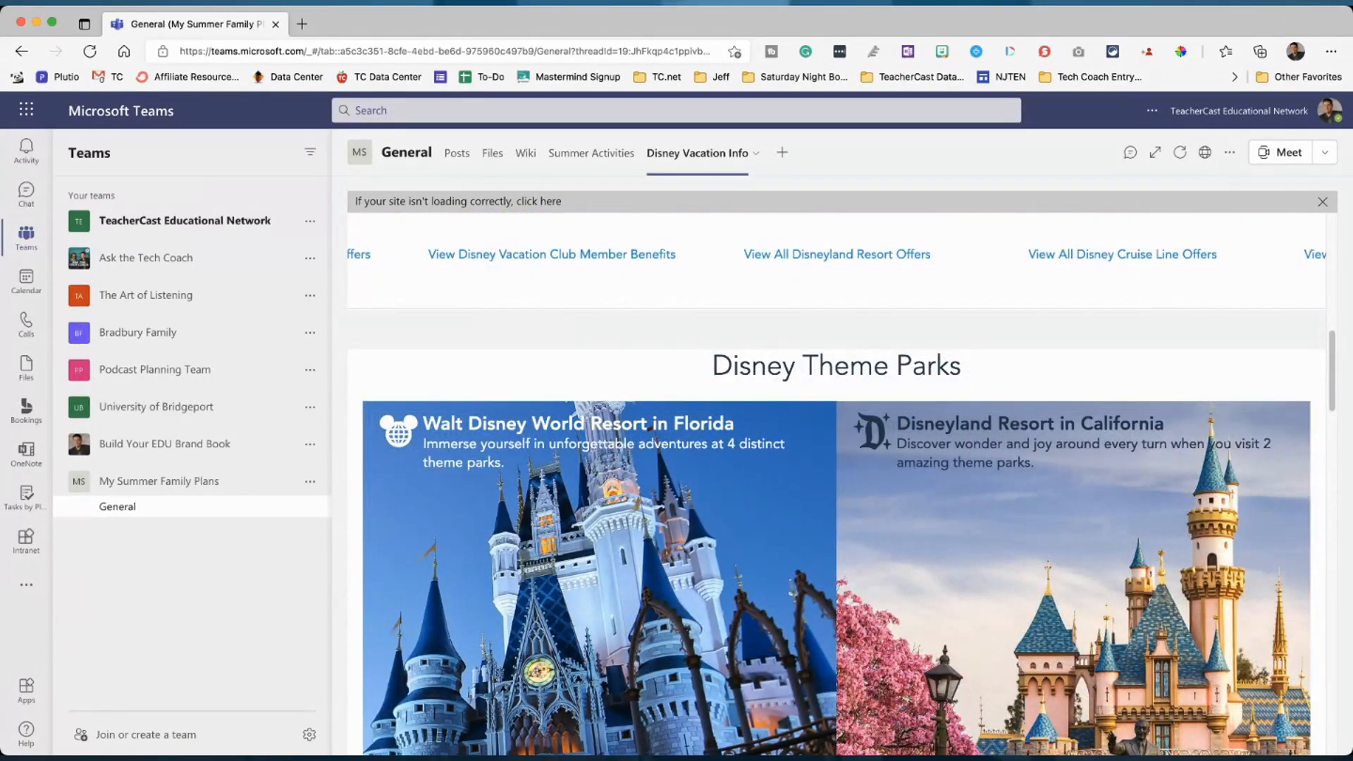
left_click(456, 153)
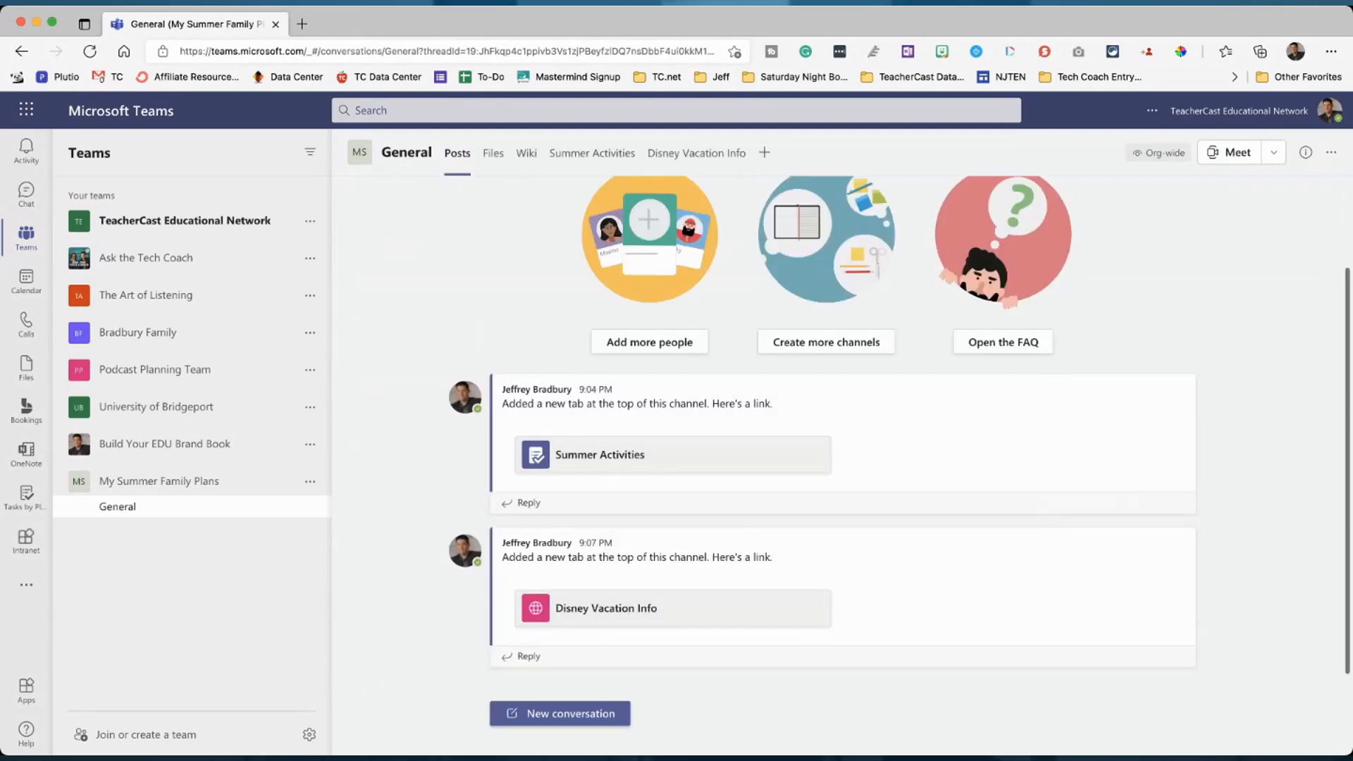
left_click_drag(732, 508, 732, 608)
left_click(775, 694)
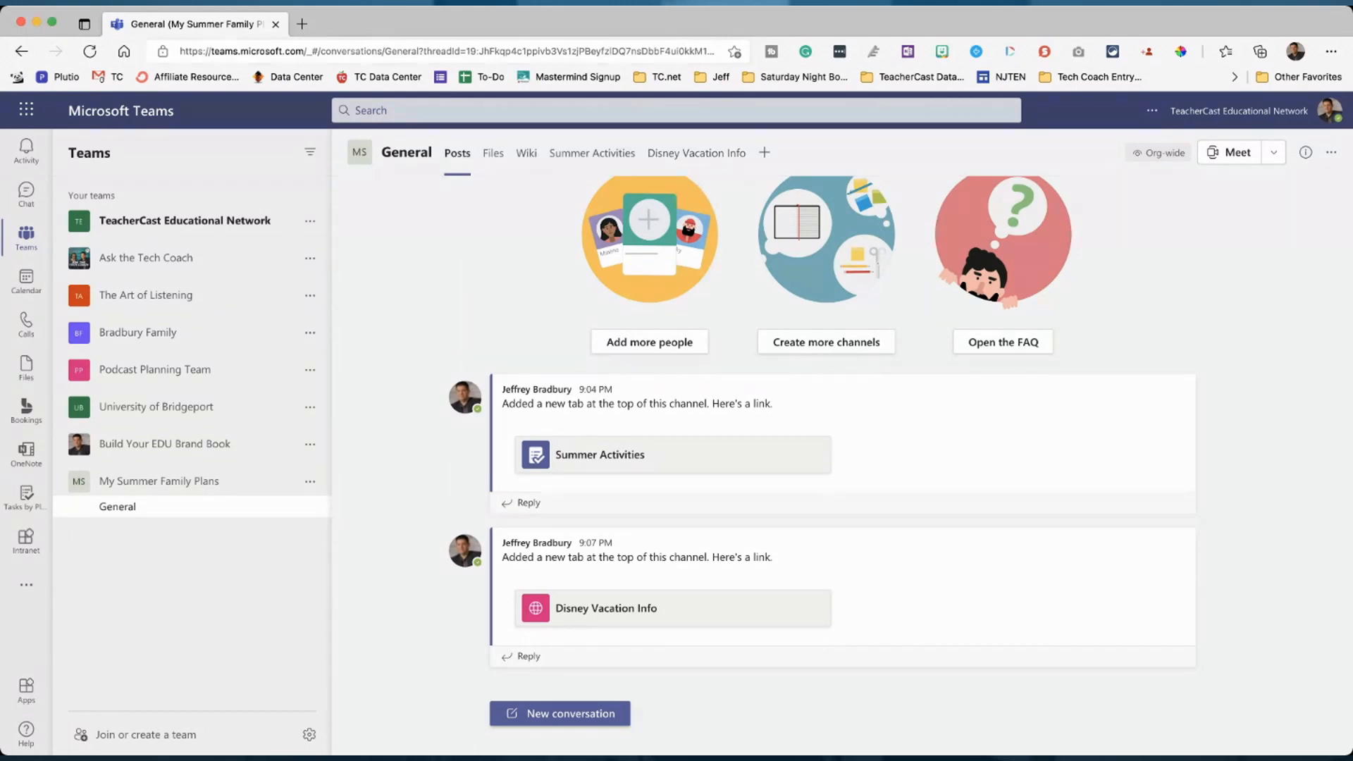
- Add a Channel calendar tab named "Disney Vacation Calendar" to the General channel
left_click(765, 153)
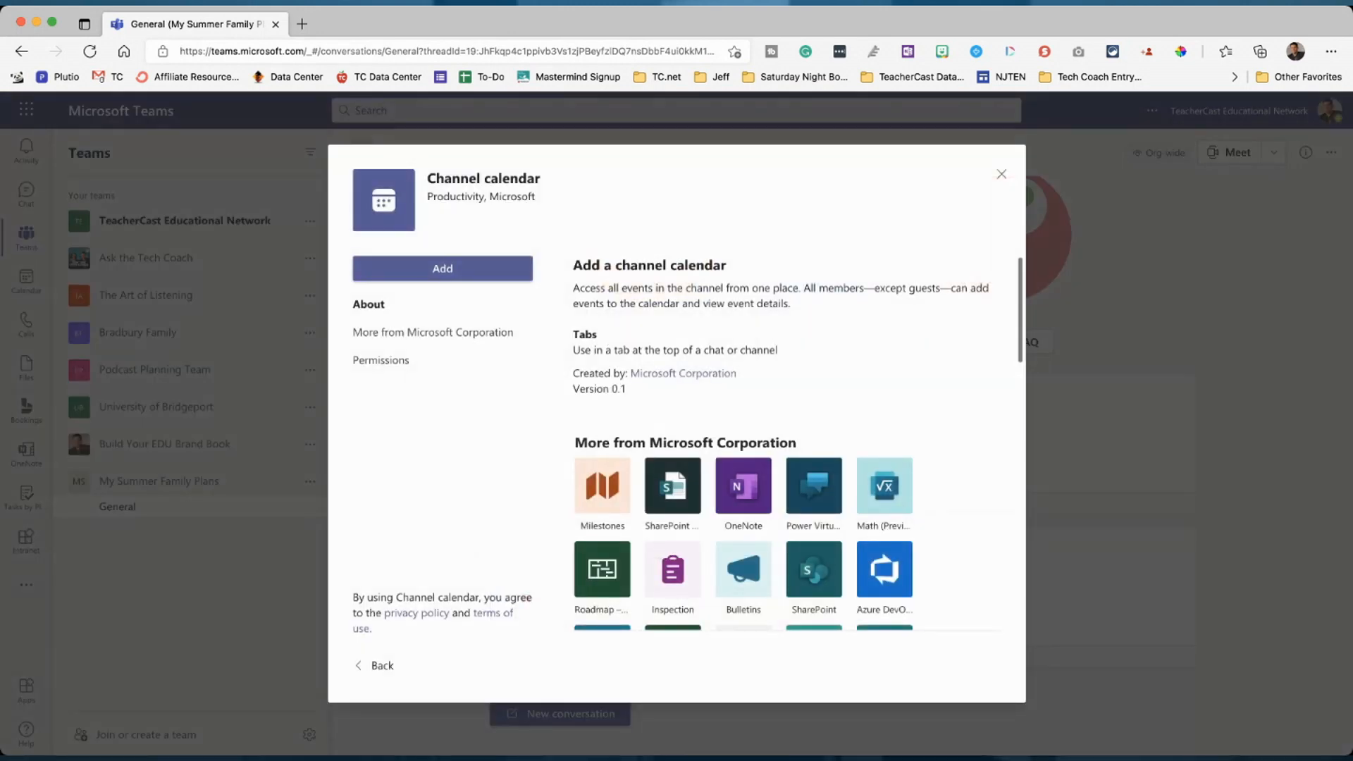
left_click(441, 268)
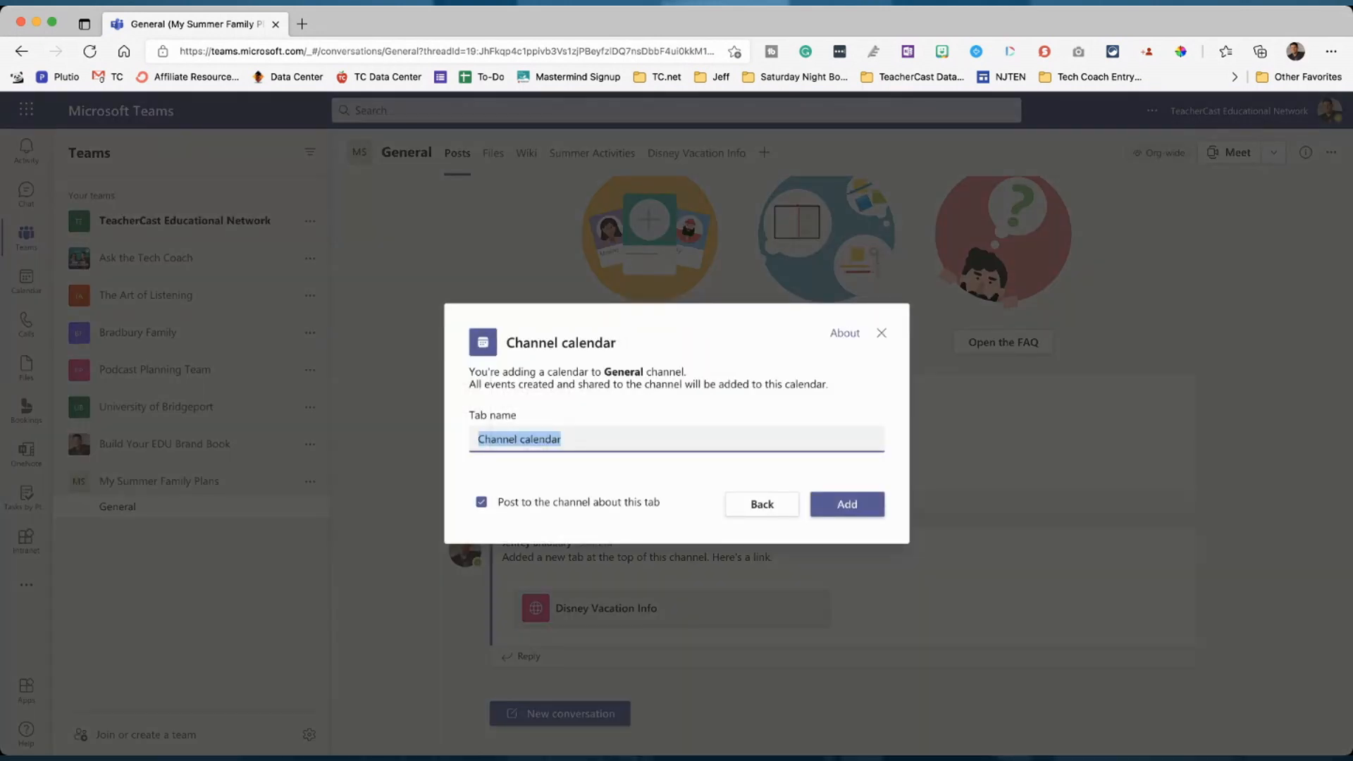
type("Disney Vacation Calendar")
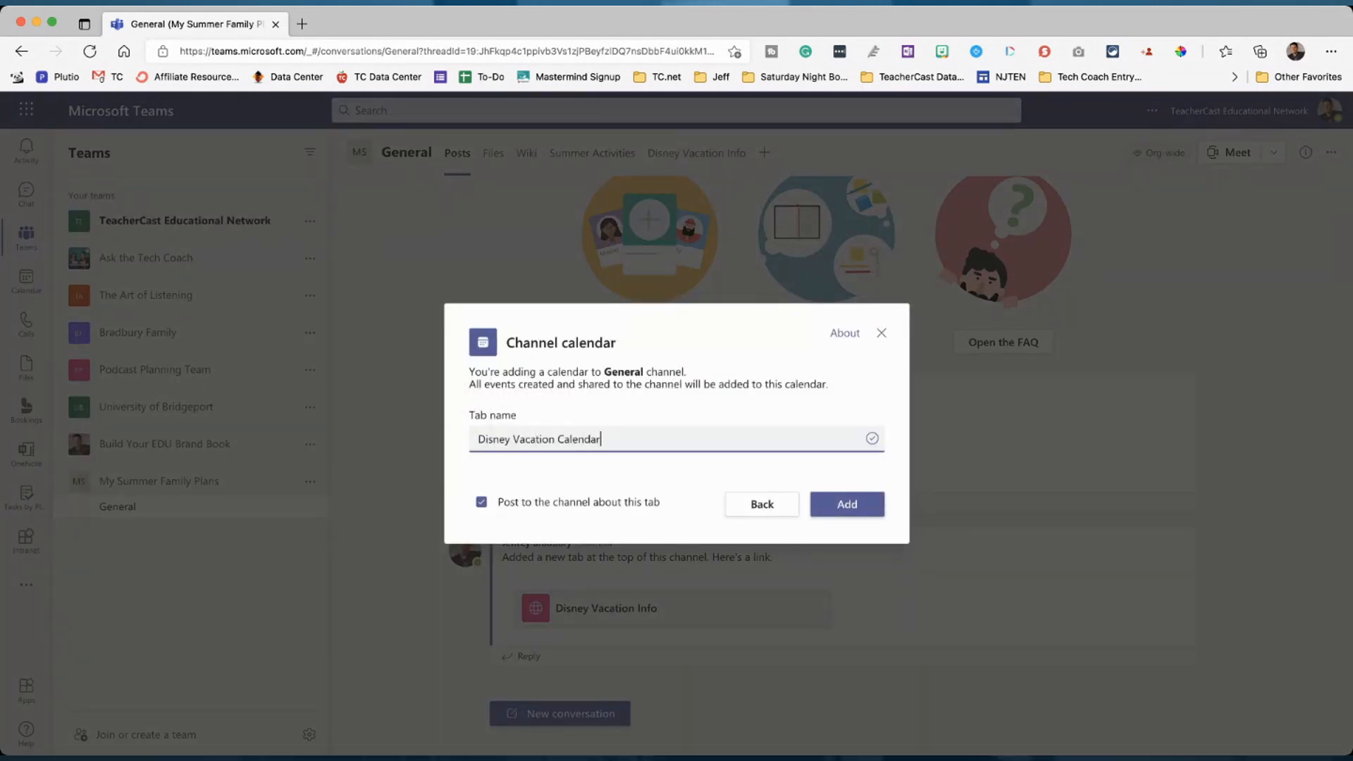
left_click(847, 504)
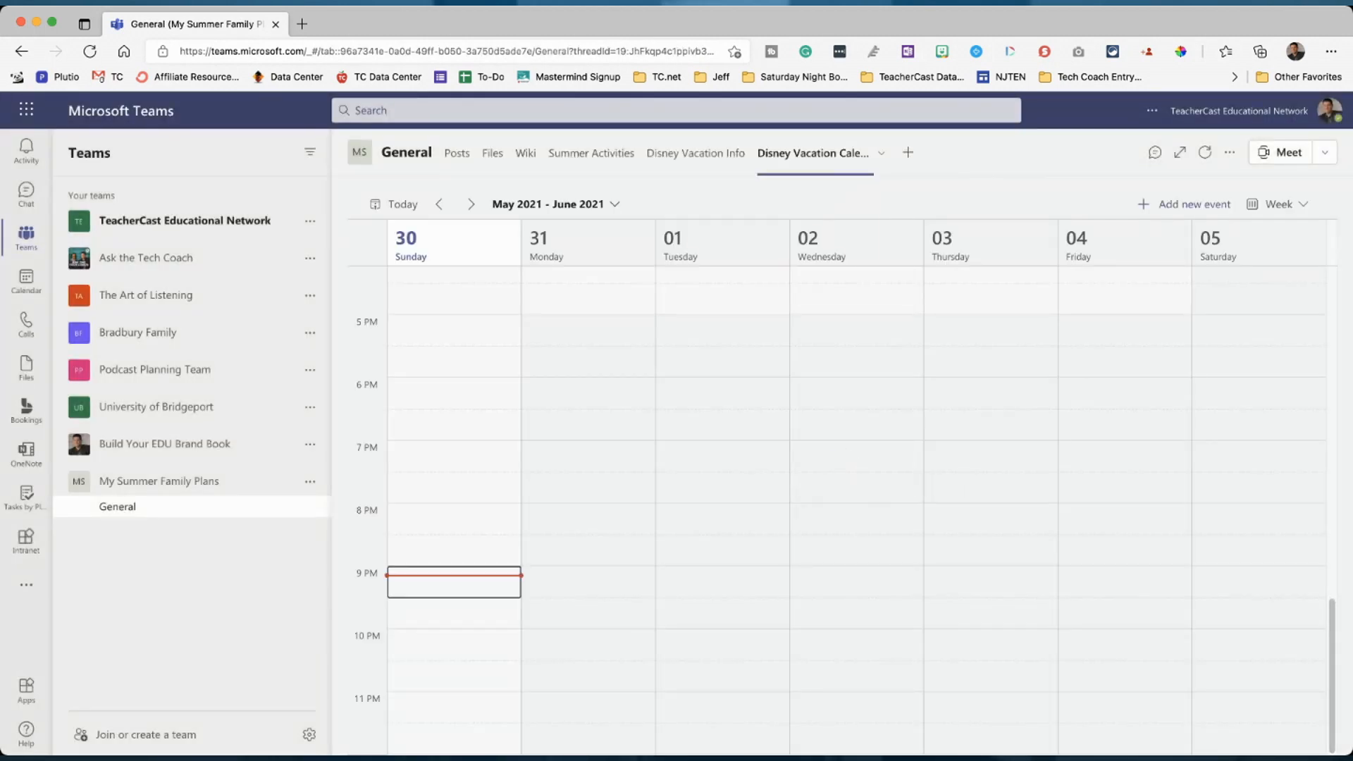
- Create a new event titled "Fly to Disney" in the Disney Vacation Calendar
left_click(1277, 203)
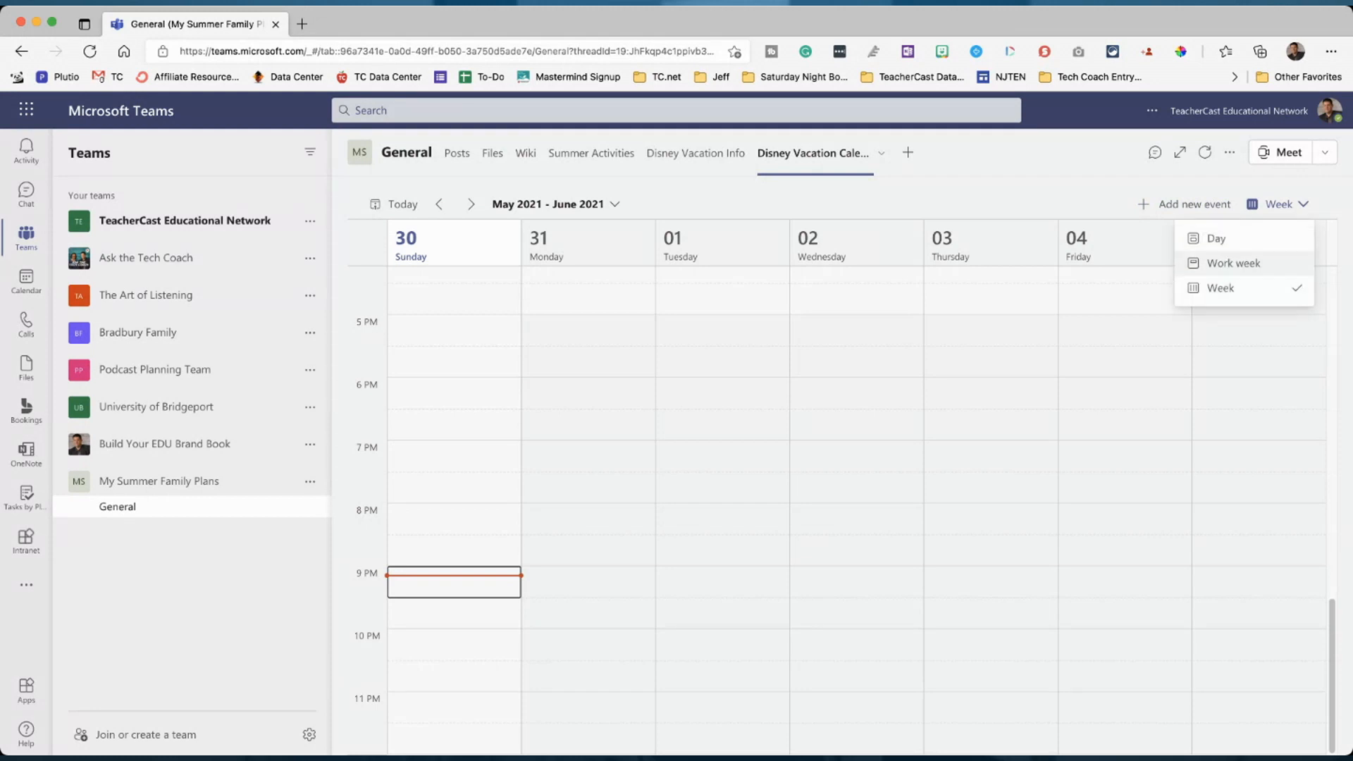
left_click(1185, 205)
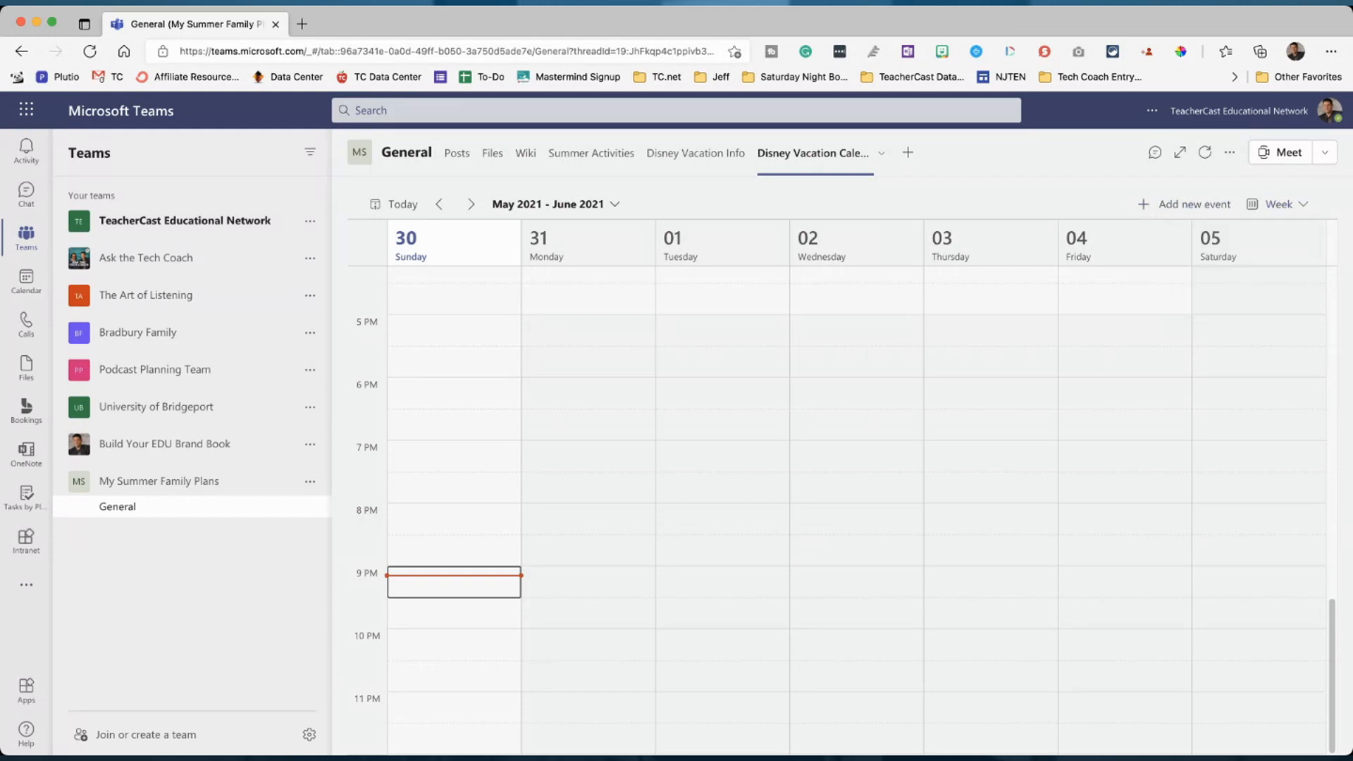
left_click(1185, 205)
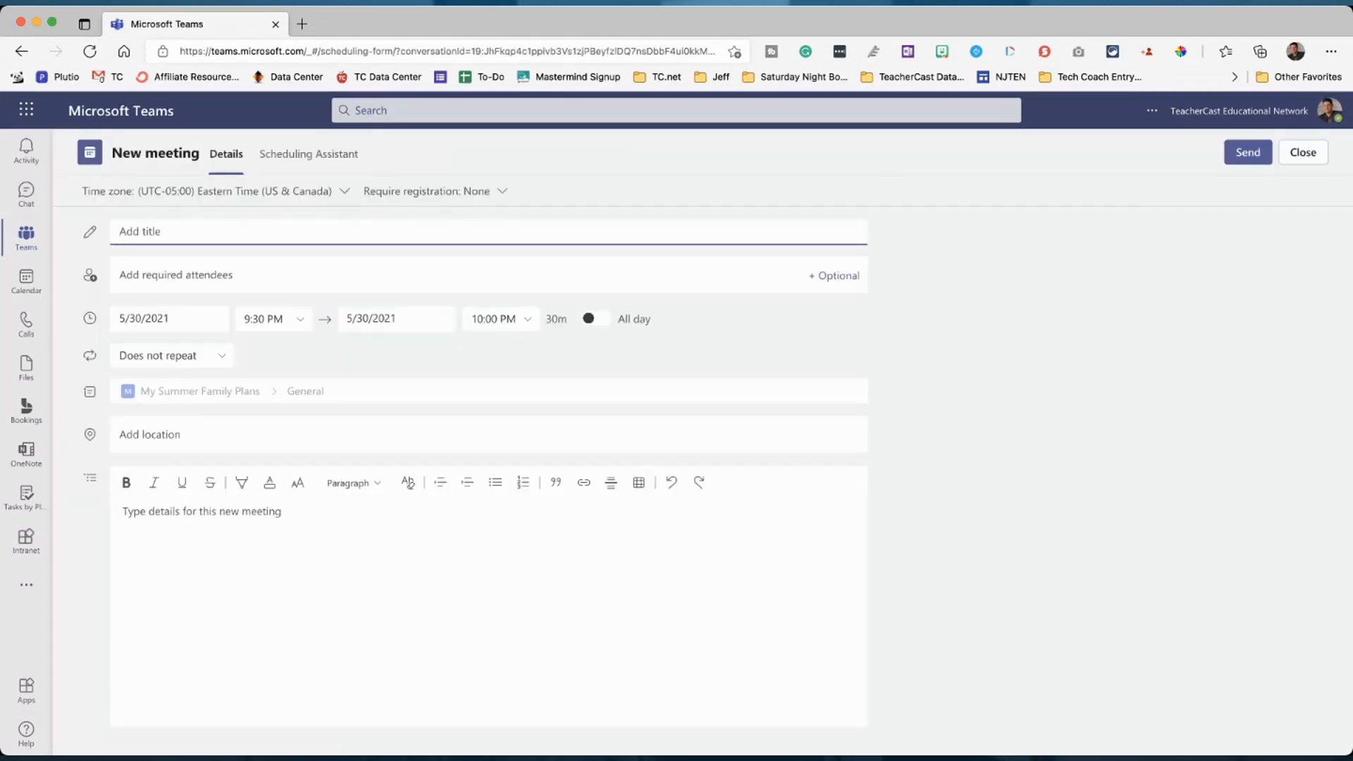
type("Fly to Disney")
- Set the Fly to Disney event's date to 7/3/2021, make it all day, and send it
left_click(169, 319)
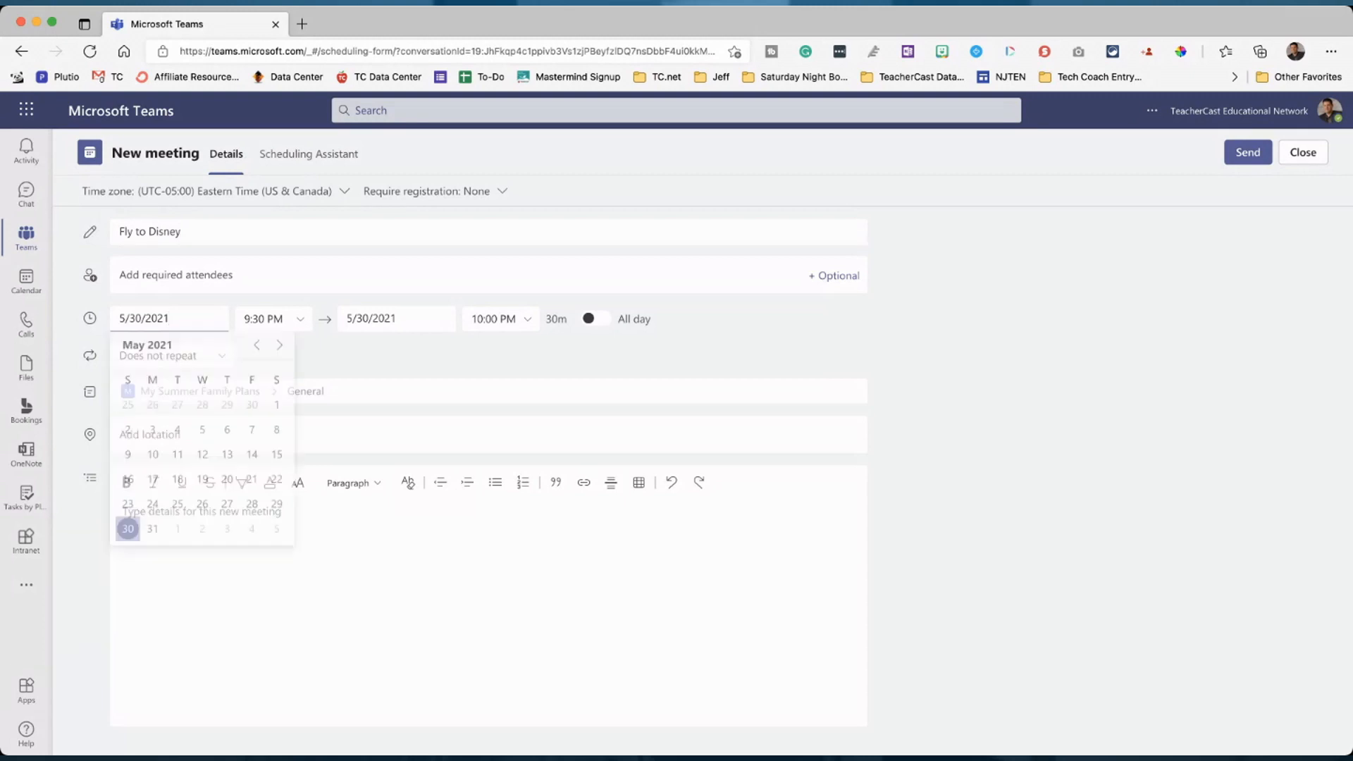
left_click(280, 348)
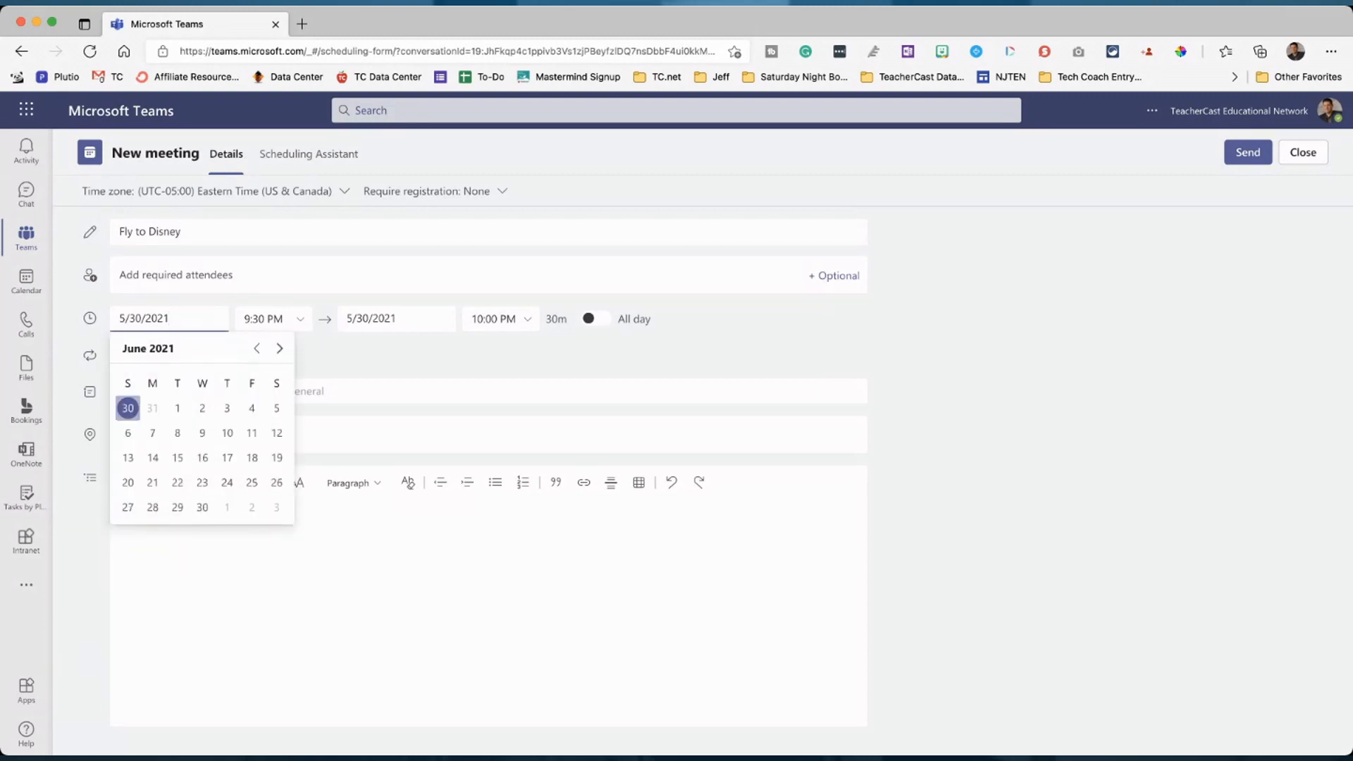
left_click(279, 348)
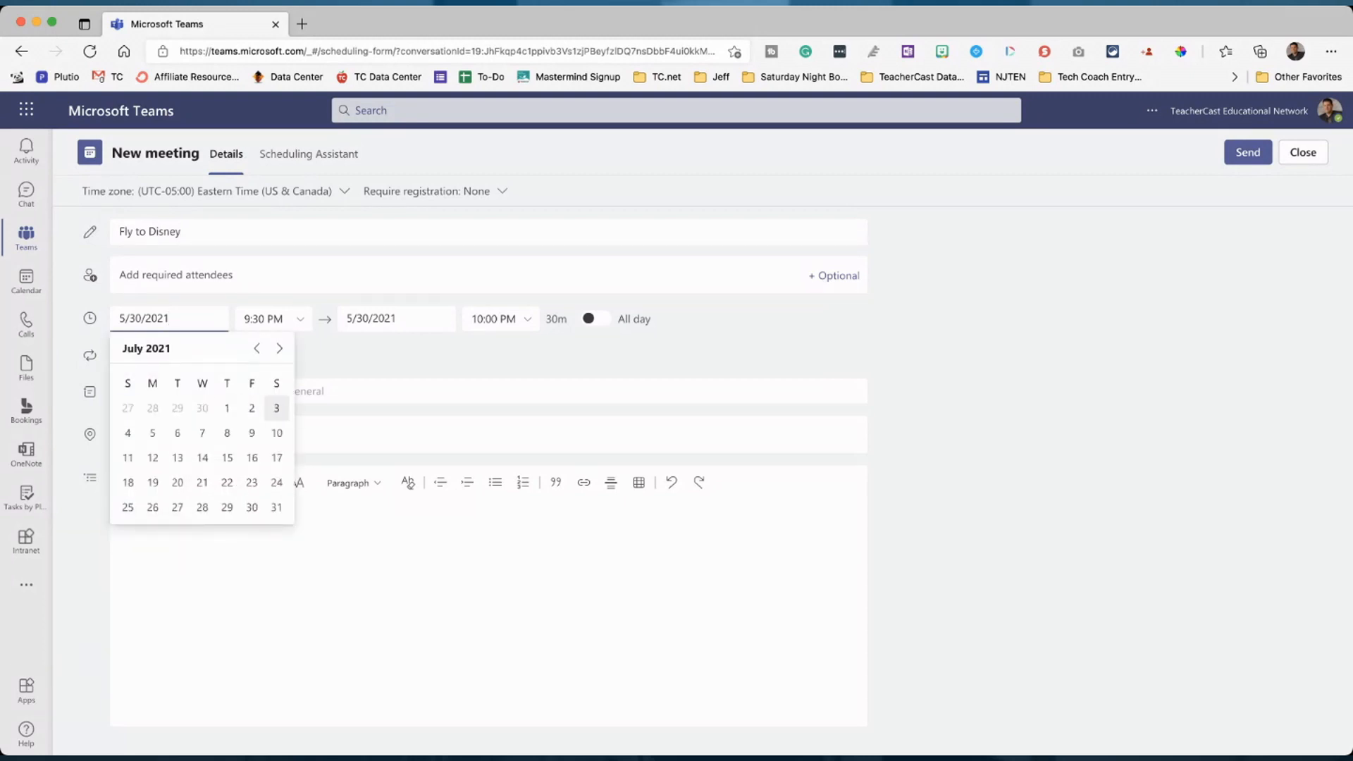
left_click(276, 408)
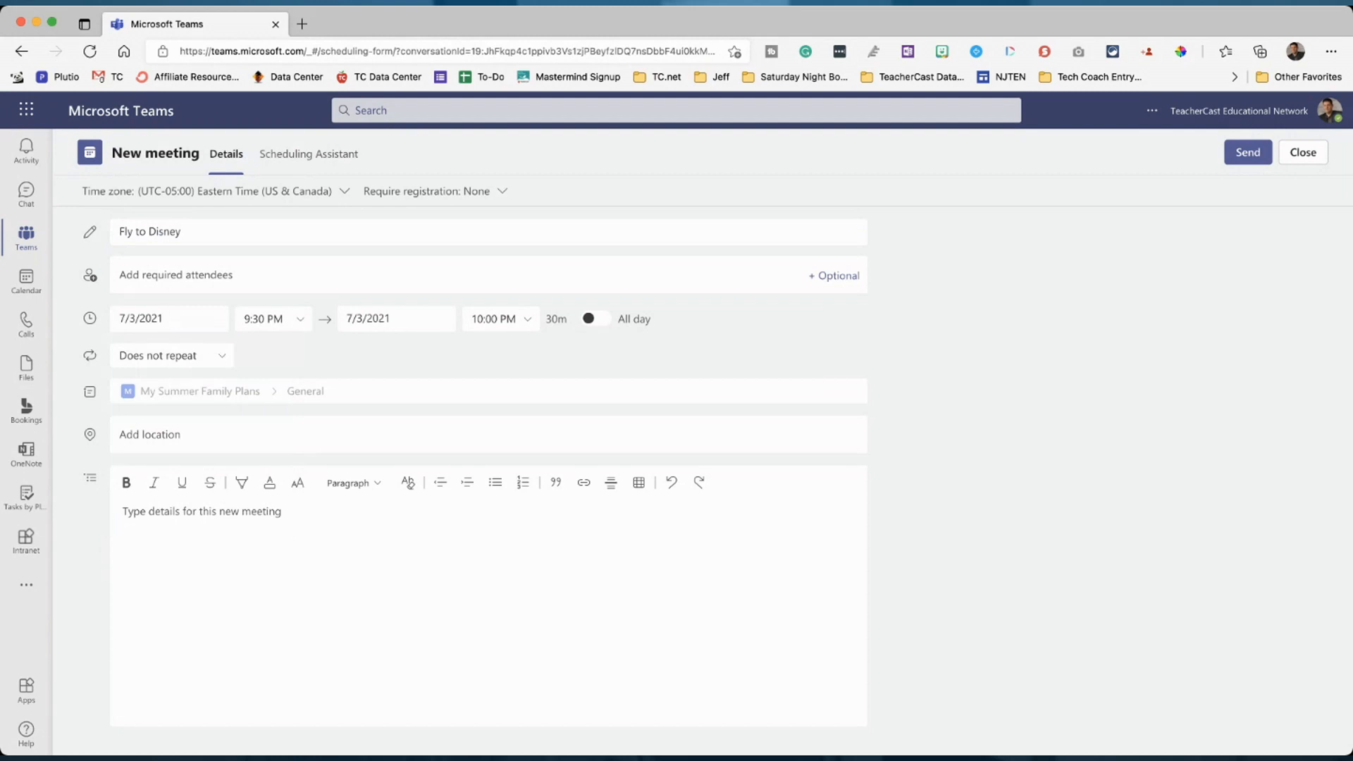
left_click(595, 319)
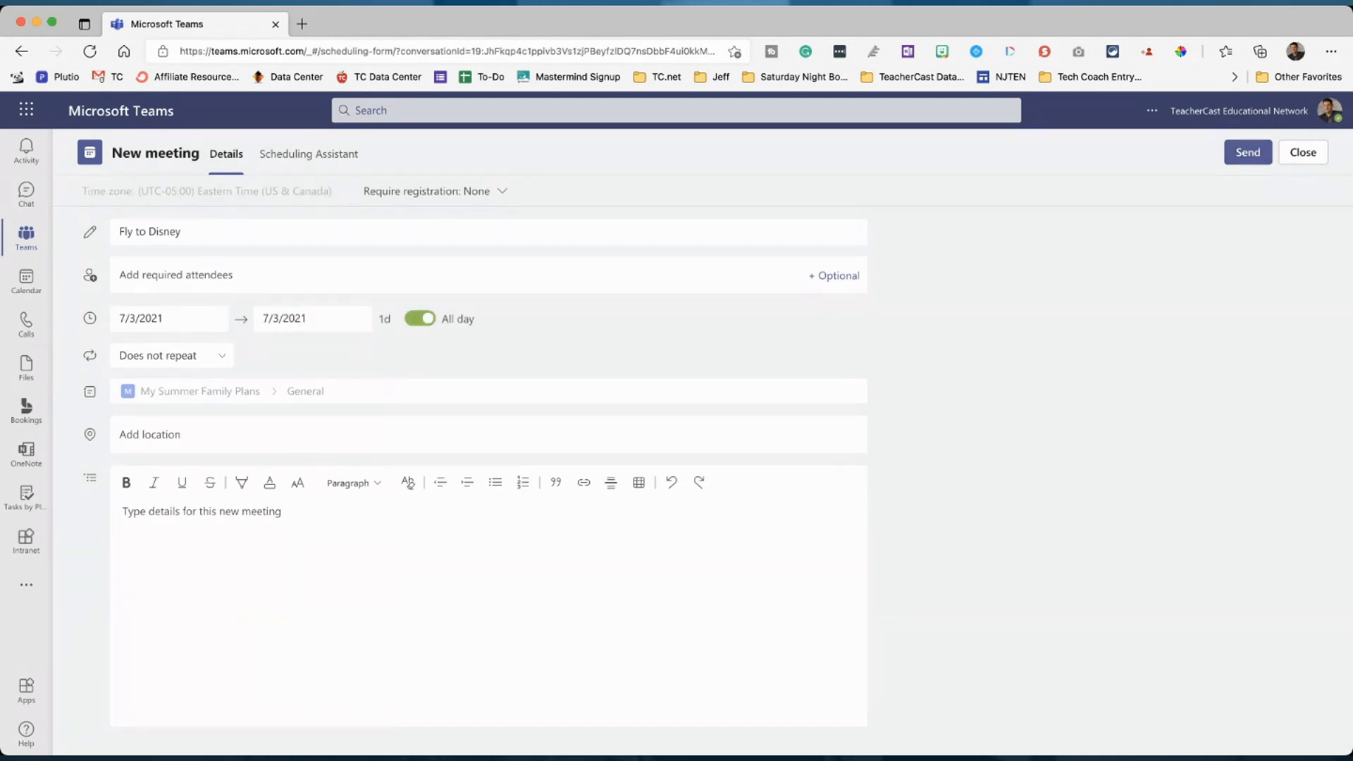
left_click(1248, 152)
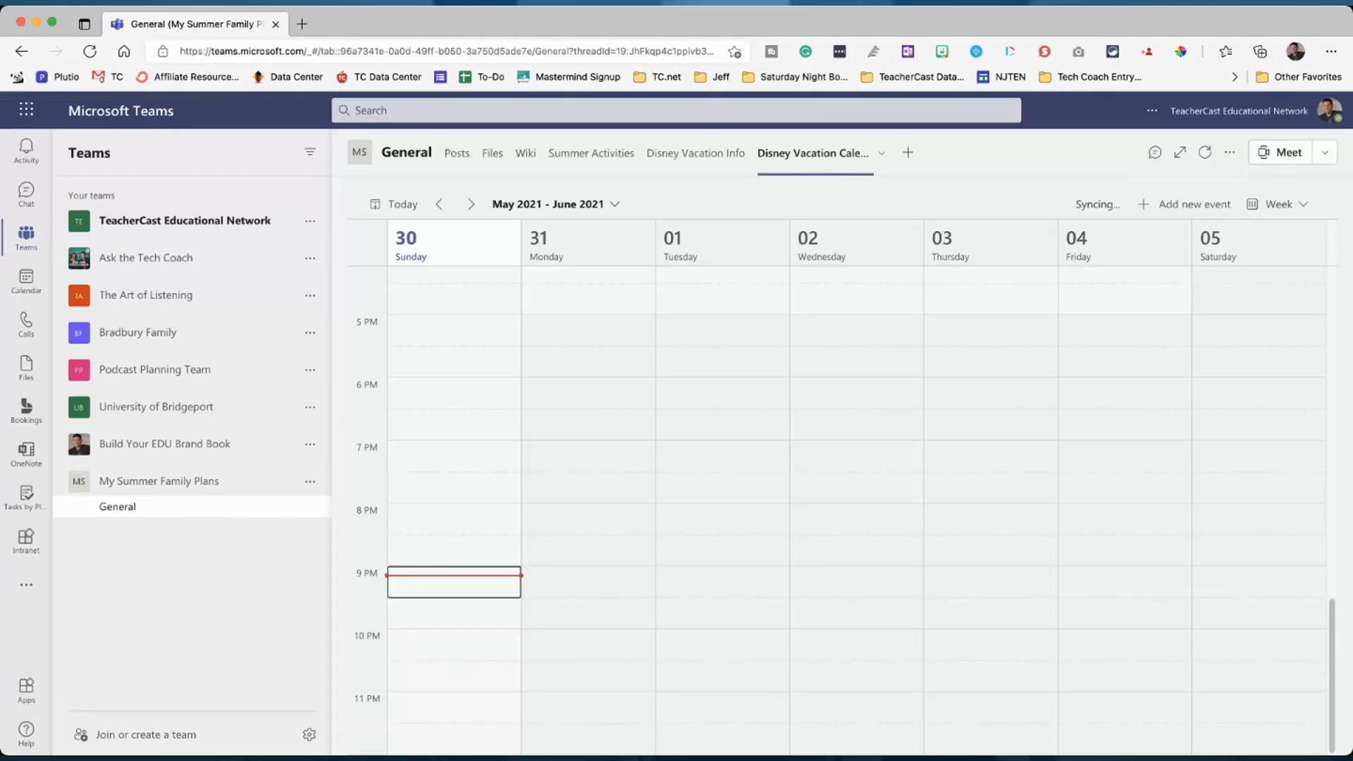
- View the calendar week containing July 3, 2021, and revisit the Disney Vacation Info and Summer Activities tabs
left_click(472, 204)
left_click(471, 204)
left_click(471, 204)
left_click(471, 204)
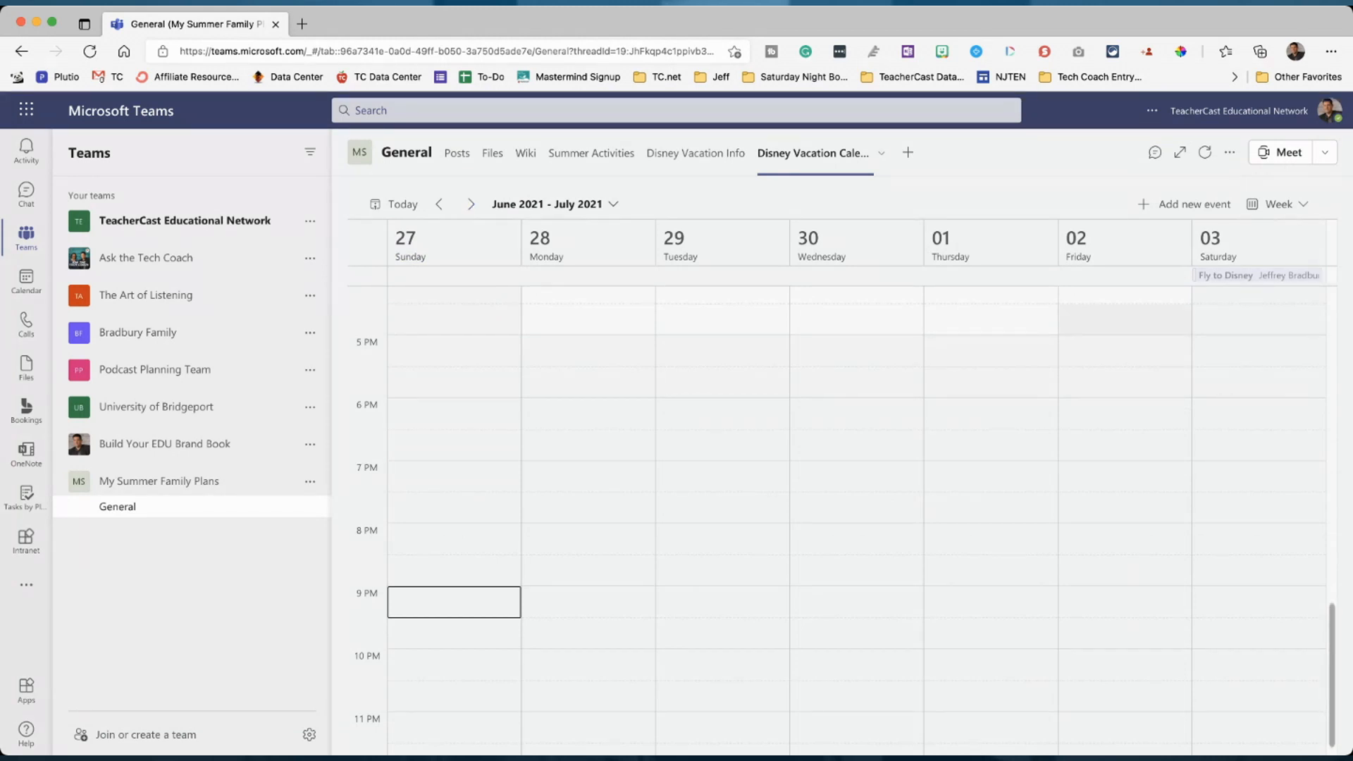
left_click(695, 153)
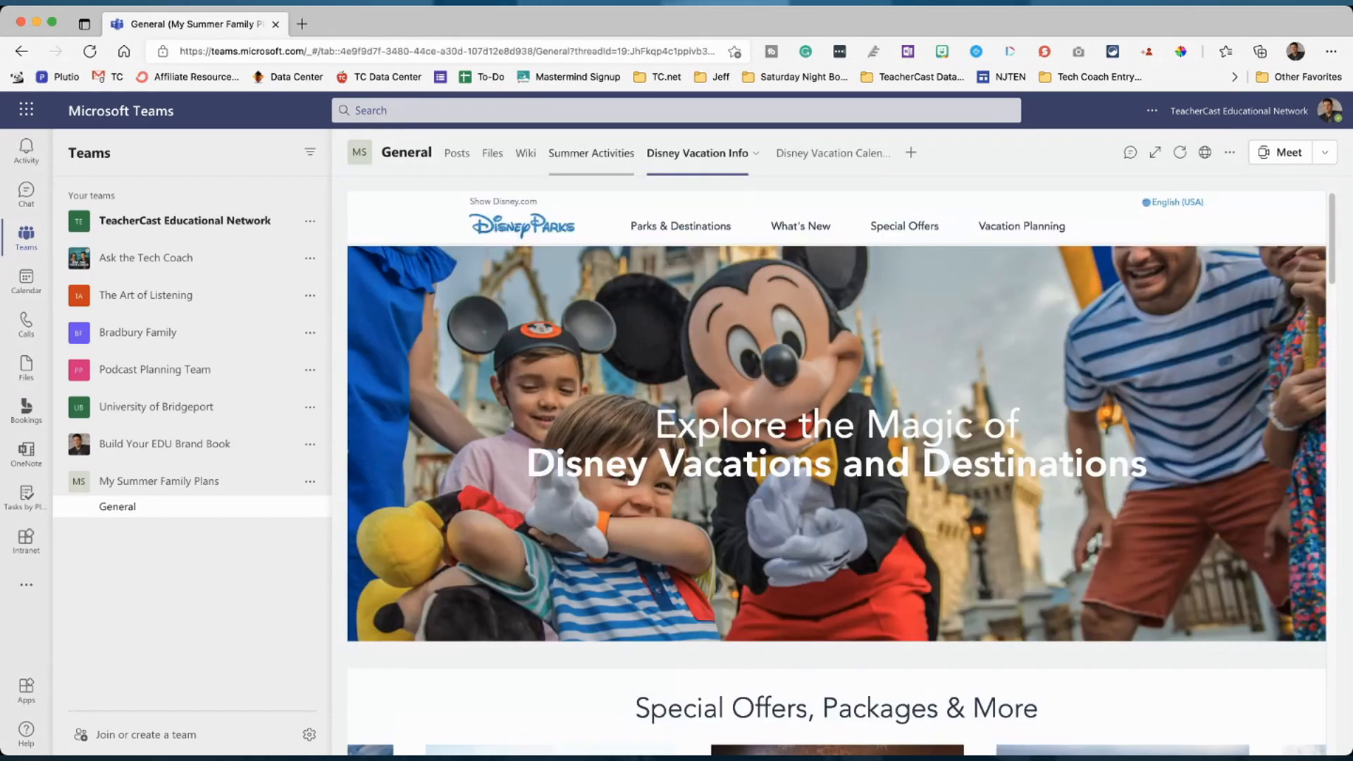
left_click(591, 153)
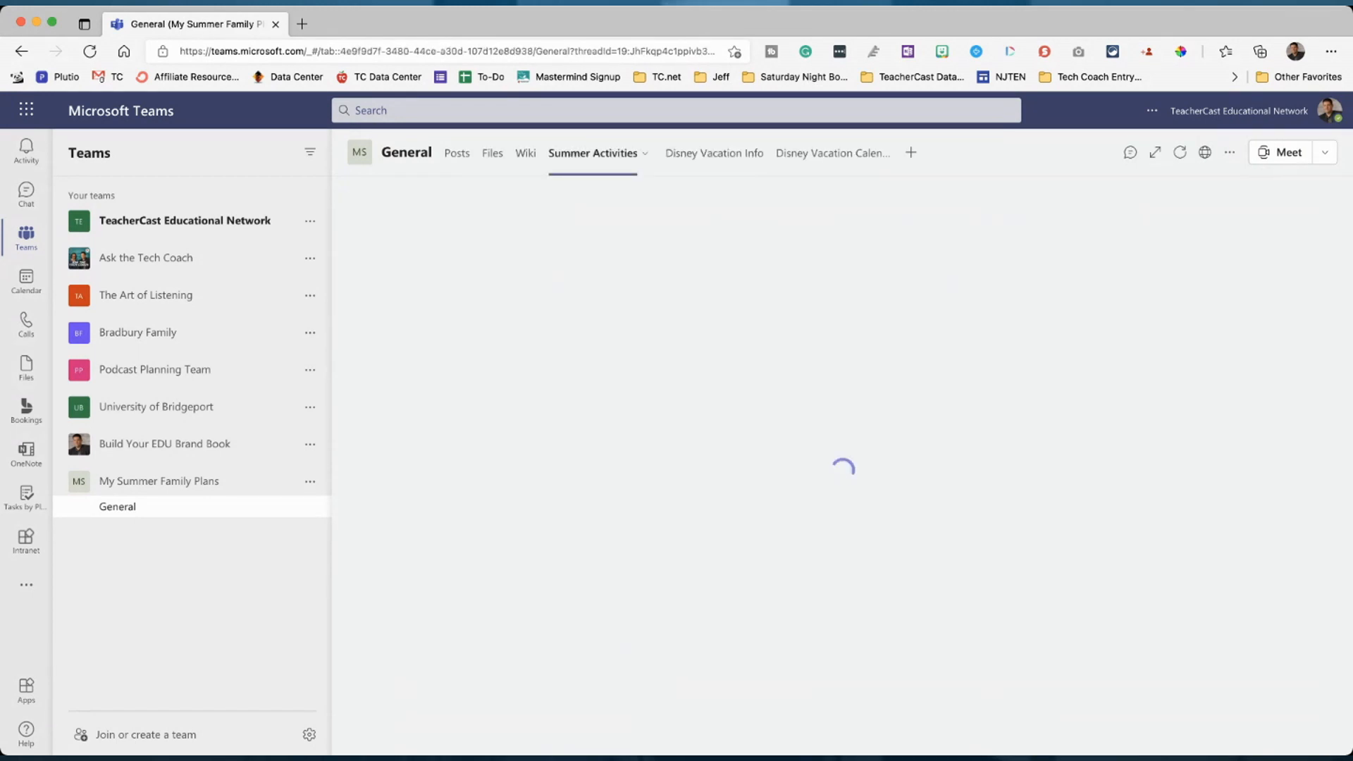